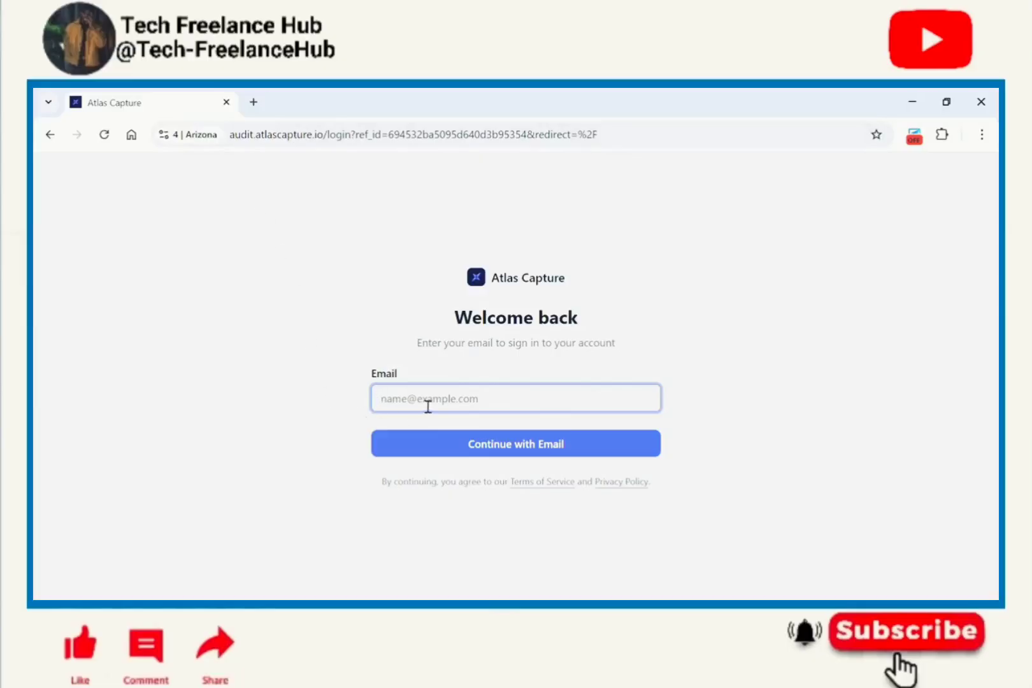
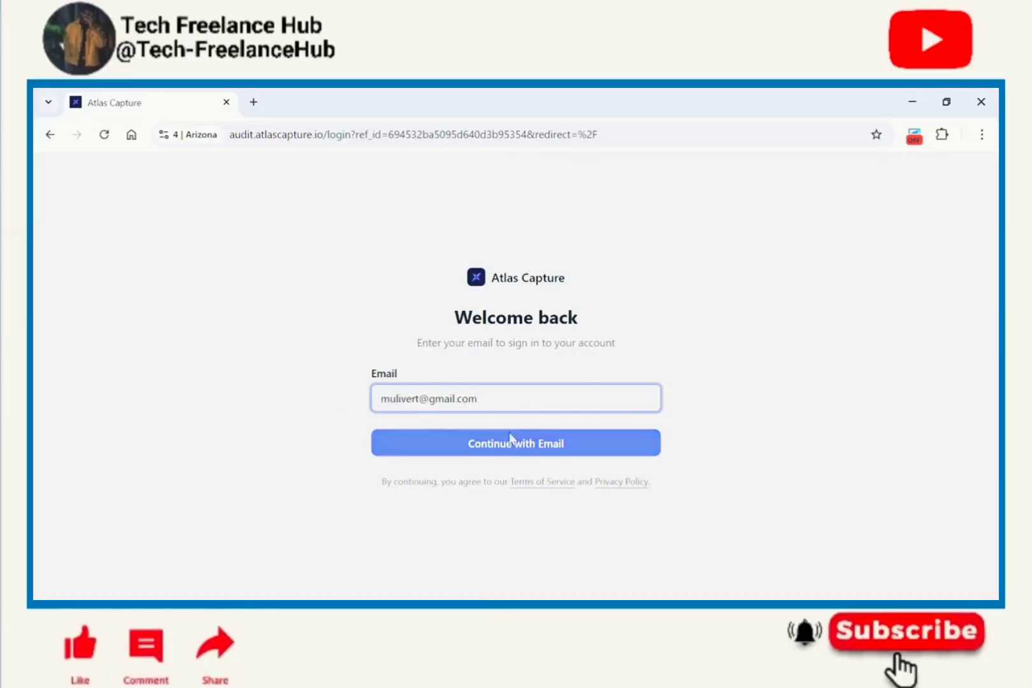
Step: Sign in with the account e-mail address and the six-digit code sent by e-mail
{"action": "left_click", "coordinate": [506, 446]}
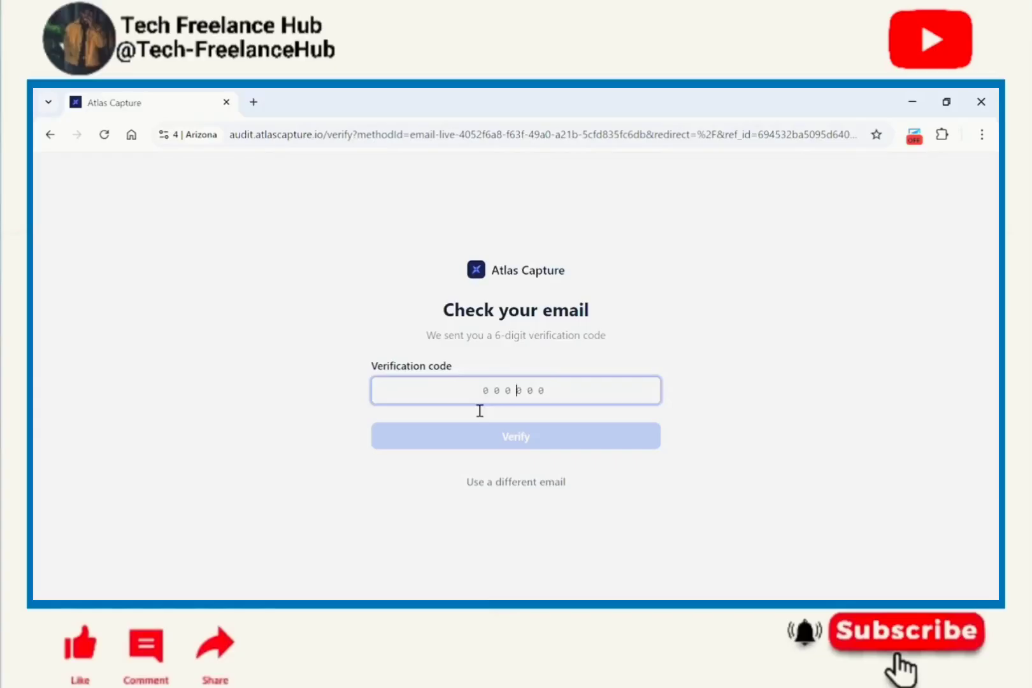
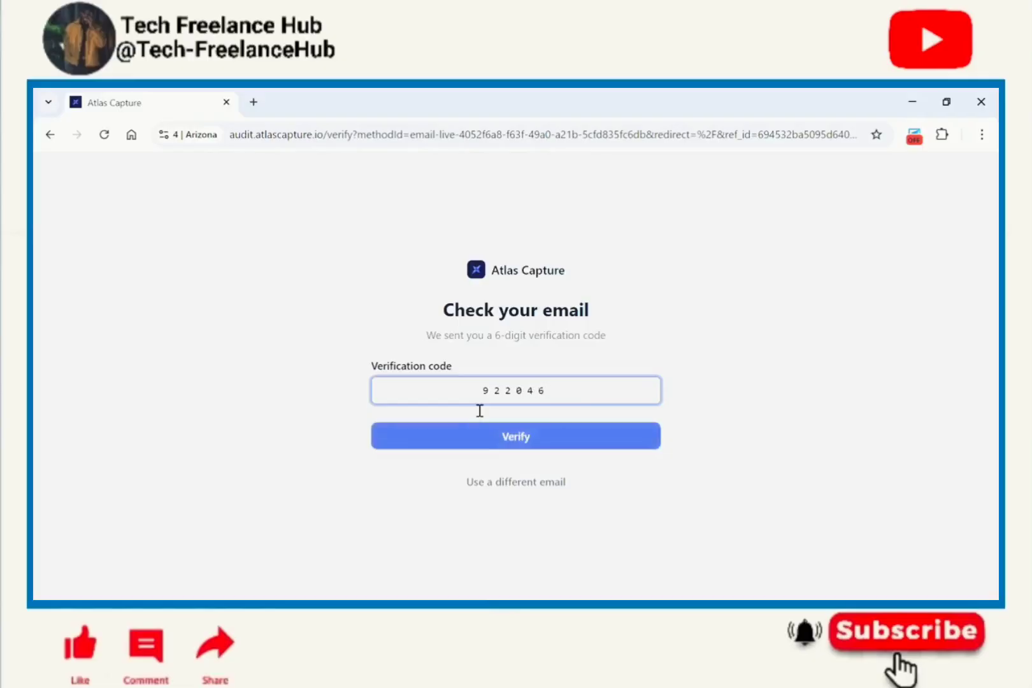
{"action": "left_click", "coordinate": [501, 428]}
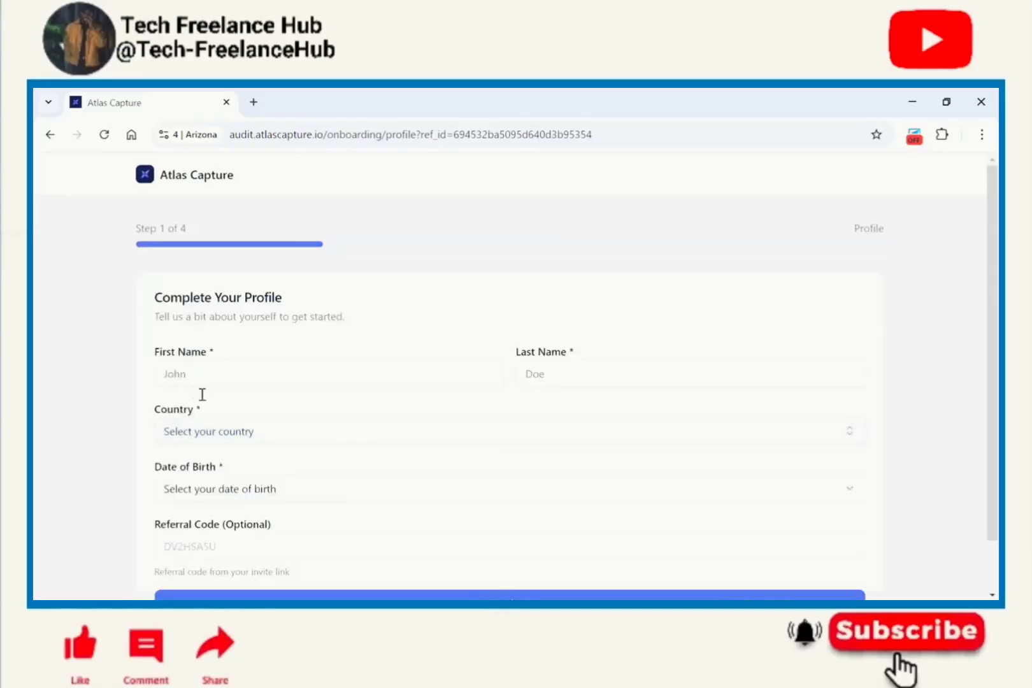
Step: Enter the user's first and last name in the profile and set the country to United States
{"action": "left_click", "coordinate": [235, 383]}
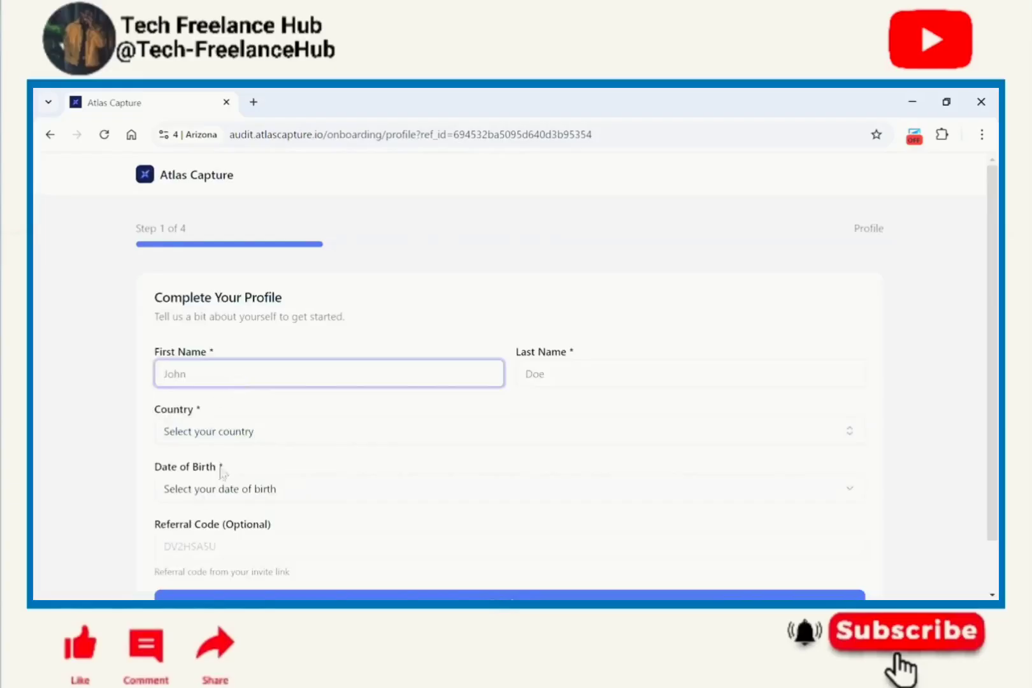
{"action": "type", "text": "Stanley"}
{"action": "left_click", "coordinate": [573, 385]}
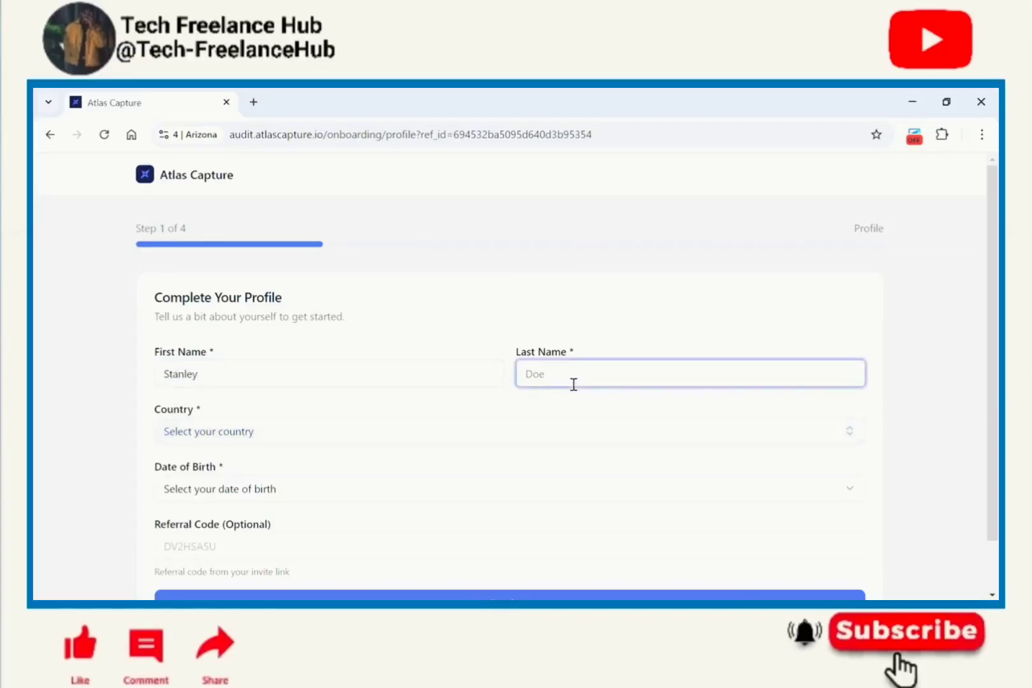
{"action": "scroll", "coordinate": [560, 369], "scroll_direction": "down", "scroll_amount": 1}
{"action": "left_click", "coordinate": [636, 263]}
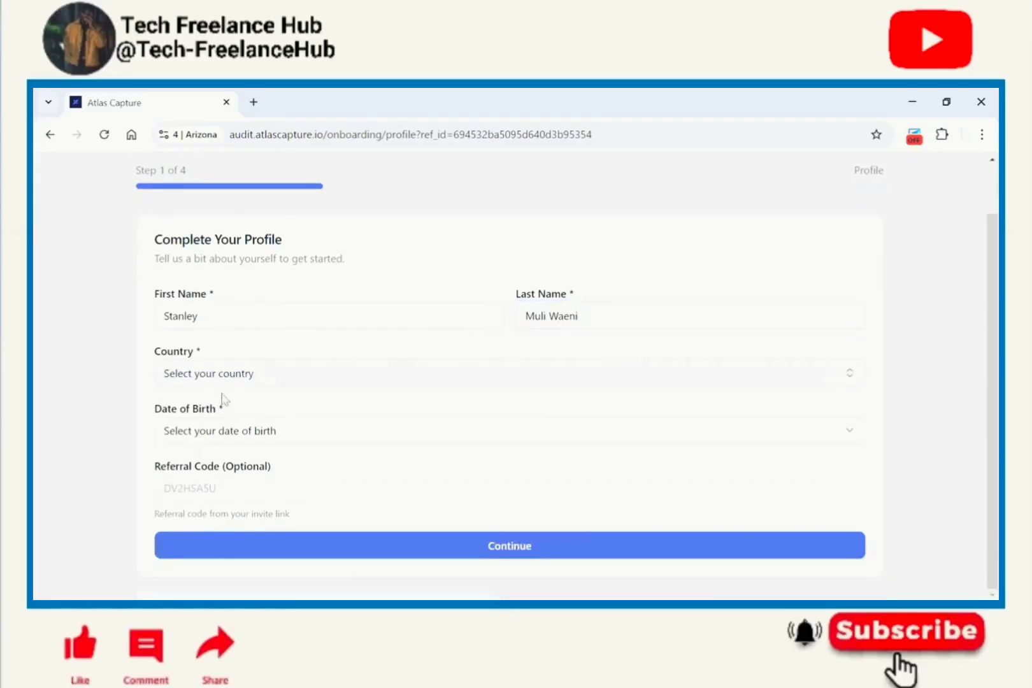
{"action": "left_click", "coordinate": [268, 380]}
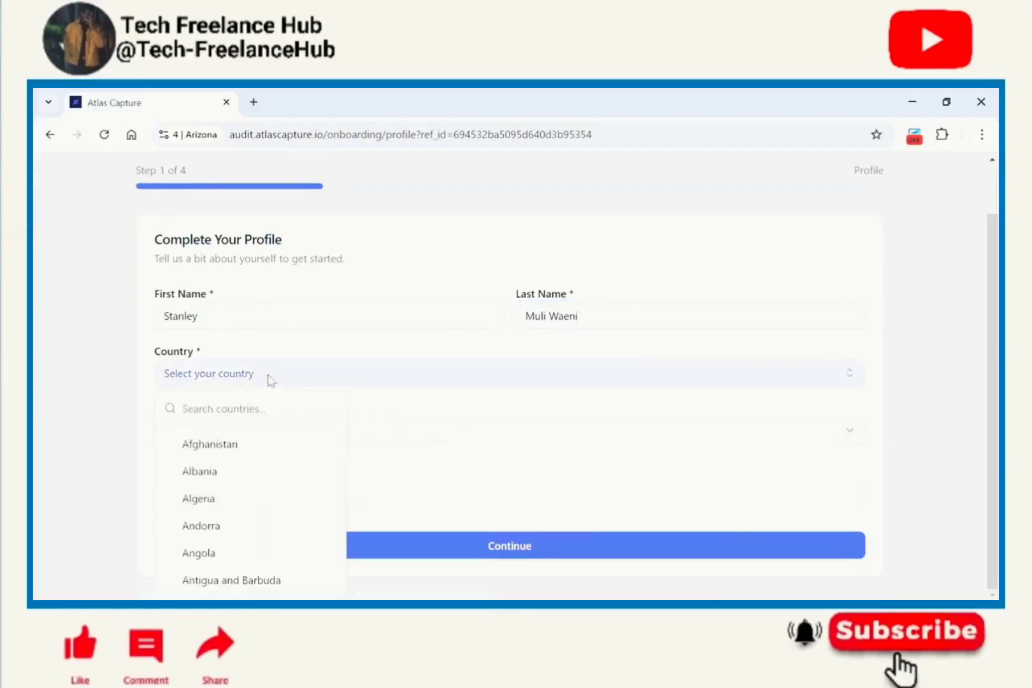
{"action": "type", "text": "uni"}
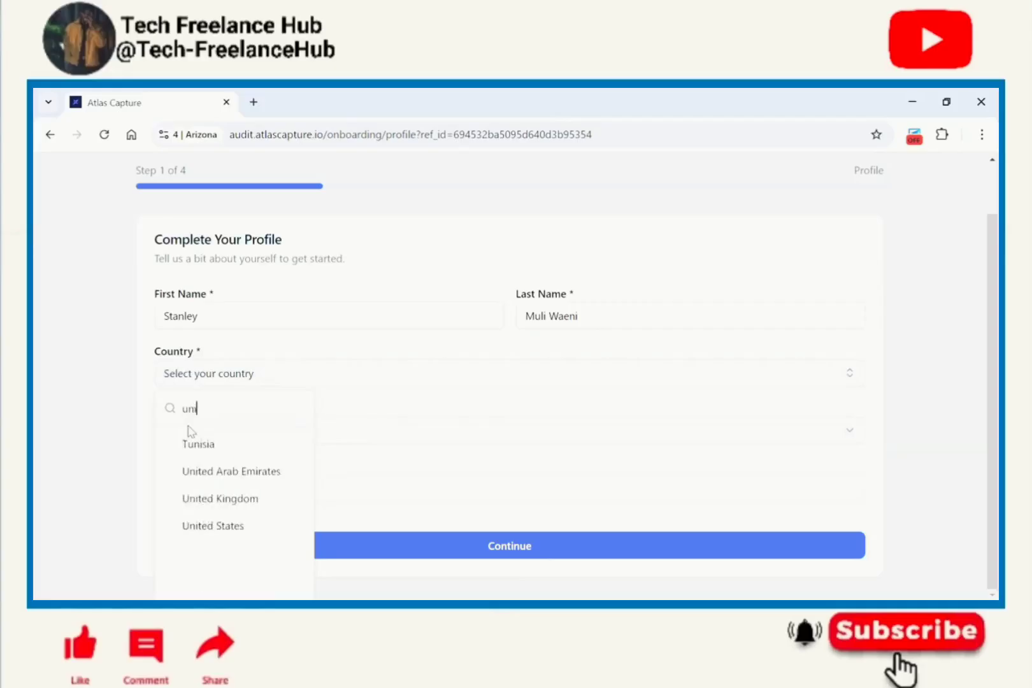
{"action": "left_click", "coordinate": [214, 528]}
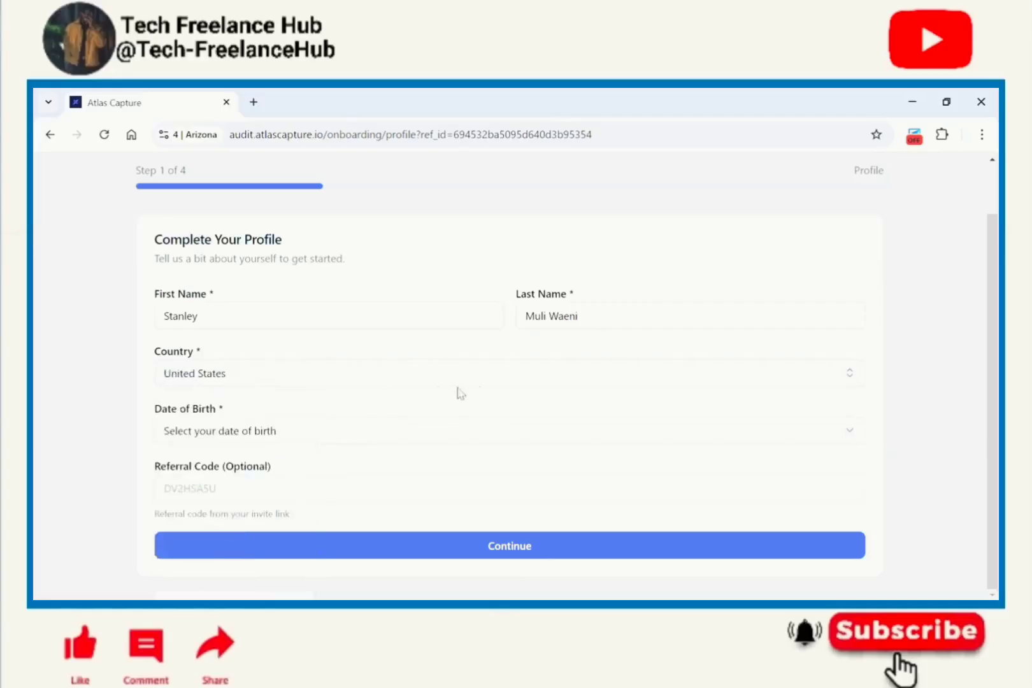
{"action": "left_click", "coordinate": [261, 438]}
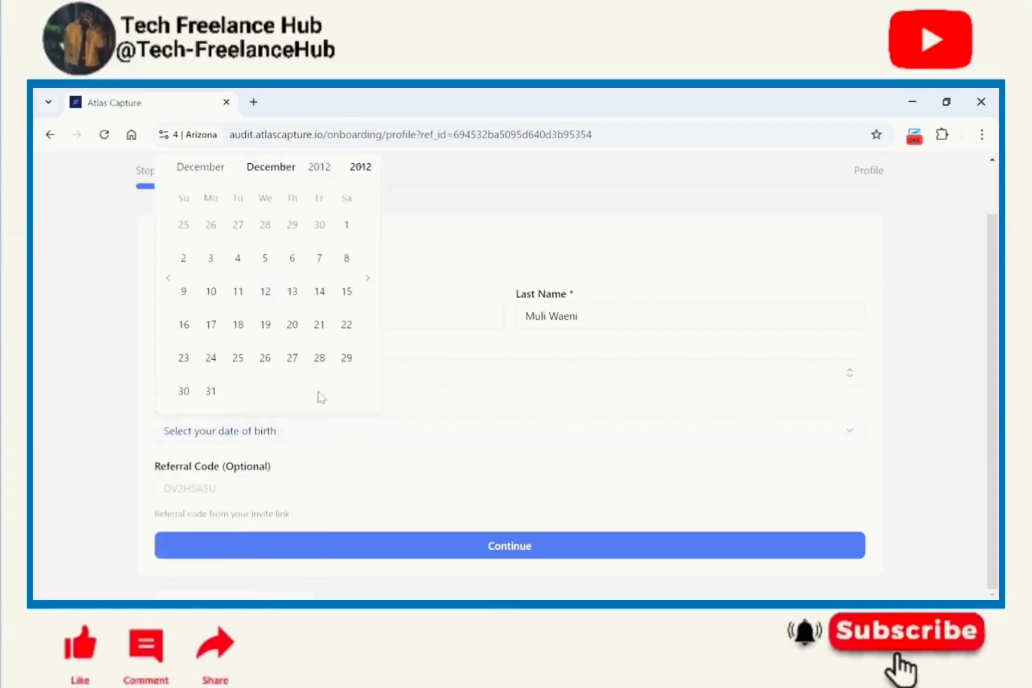
{"action": "left_click", "coordinate": [347, 168]}
{"action": "type", "text": "1996"}
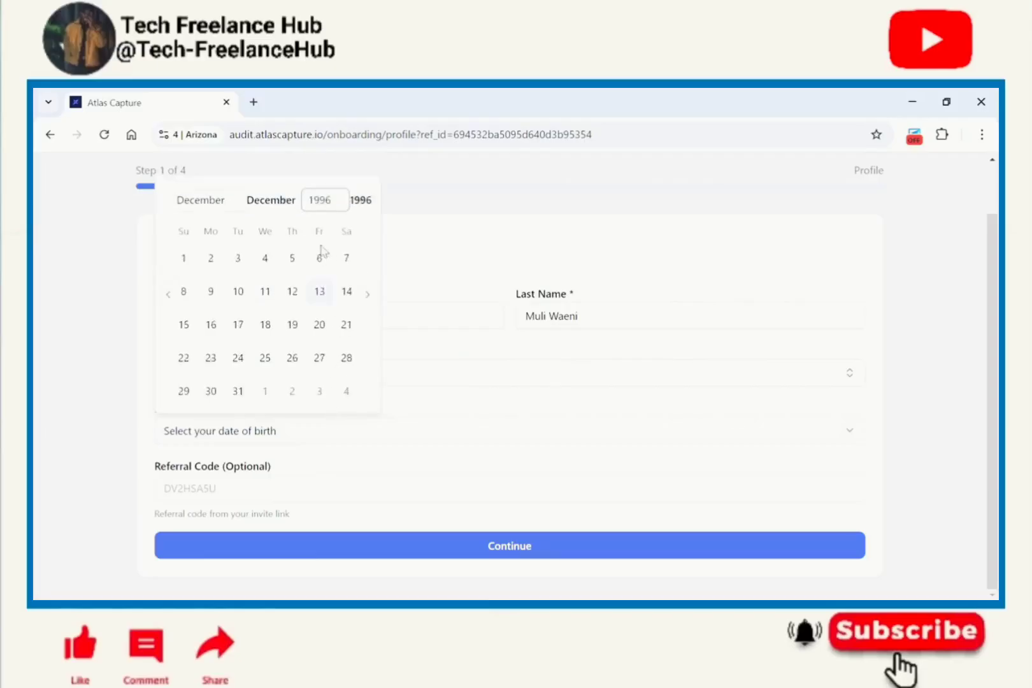
{"action": "left_click", "coordinate": [217, 203]}
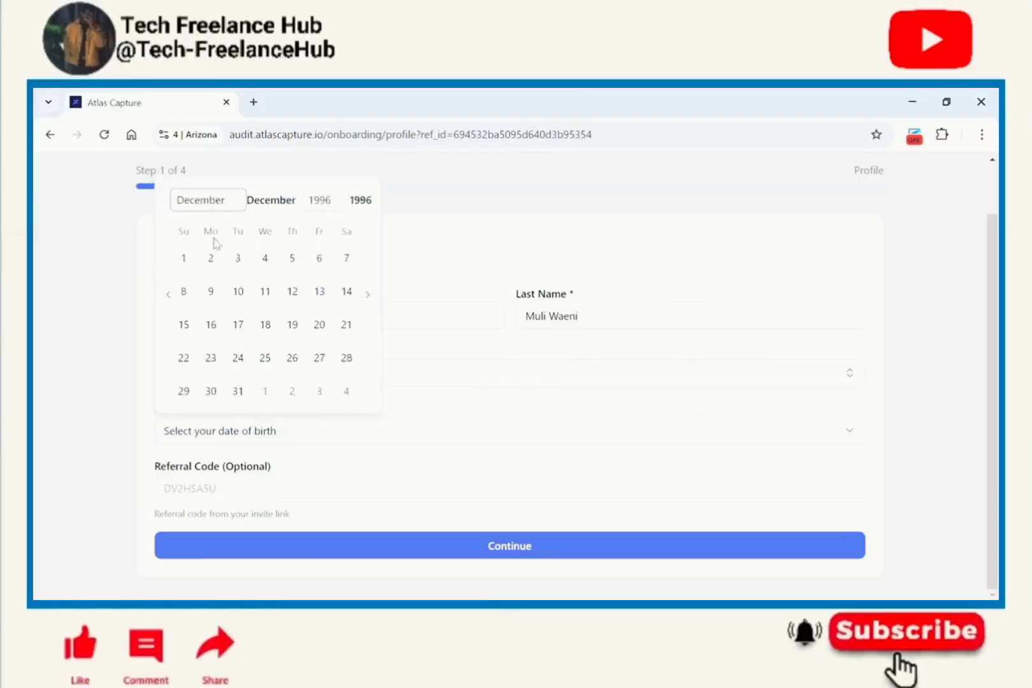
{"action": "key", "text": "j"}
{"action": "left_click", "coordinate": [292, 293]}
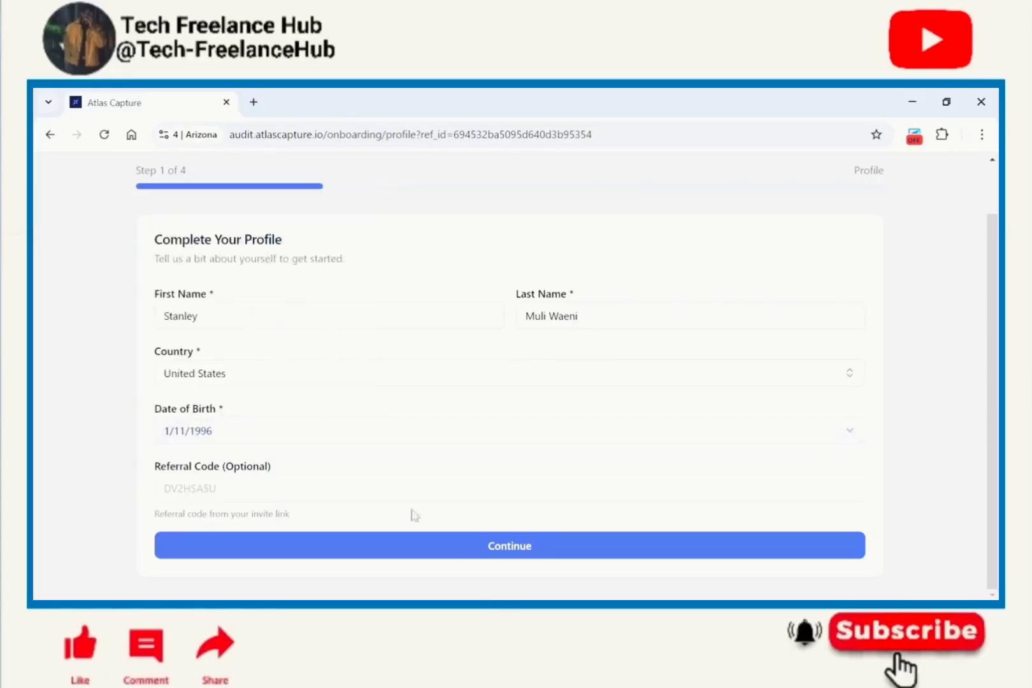
{"action": "left_click", "coordinate": [509, 547]}
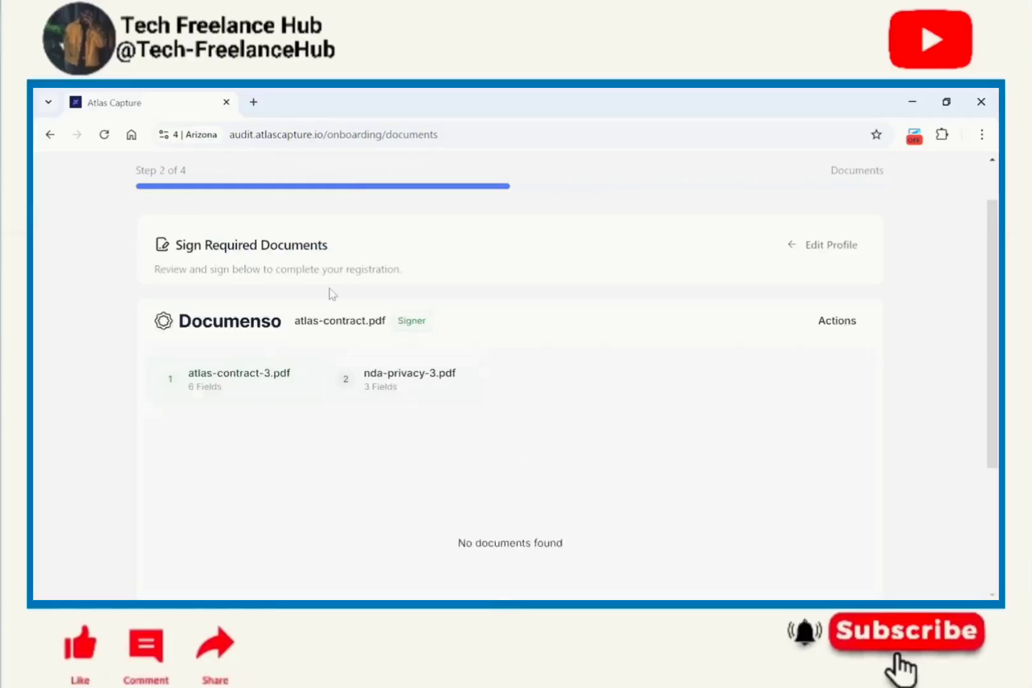
Step: Switch to nda-privacy-3.pdf, then reload so the contractor agreement displays again
{"action": "left_click", "coordinate": [340, 377]}
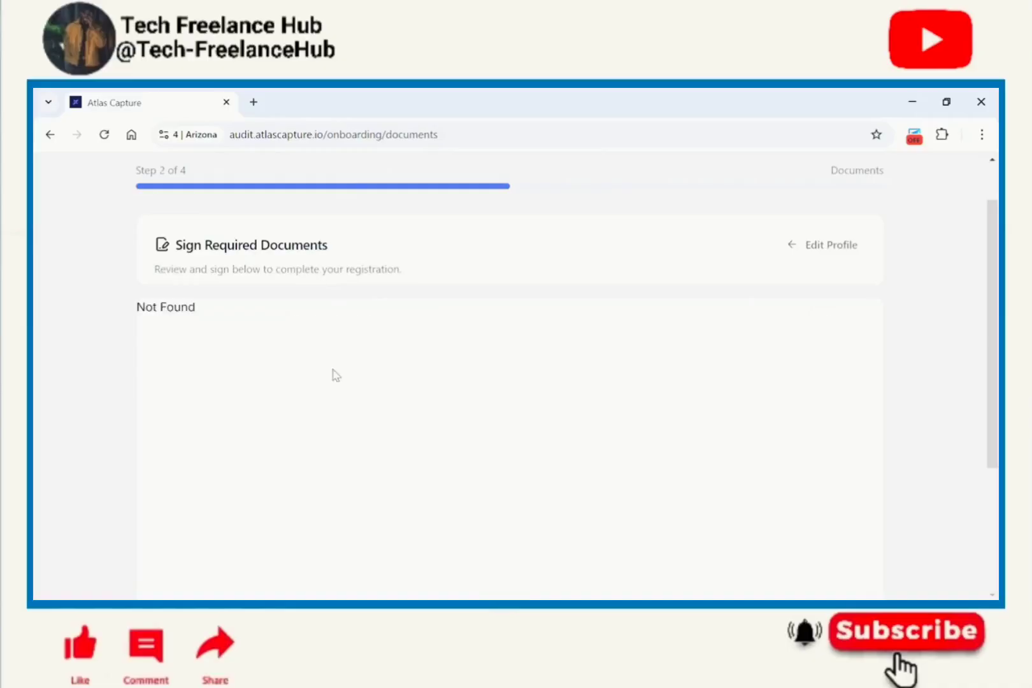
{"action": "scroll", "coordinate": [319, 338], "scroll_direction": "down", "scroll_amount": 3}
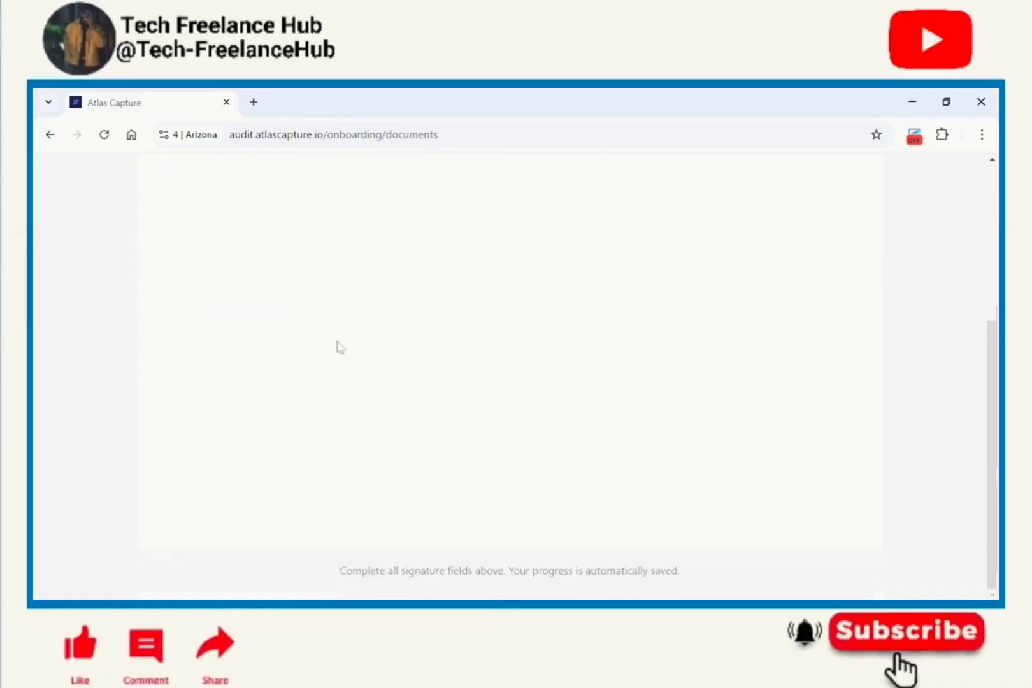
{"action": "scroll", "coordinate": [481, 414], "scroll_direction": "up", "scroll_amount": 5}
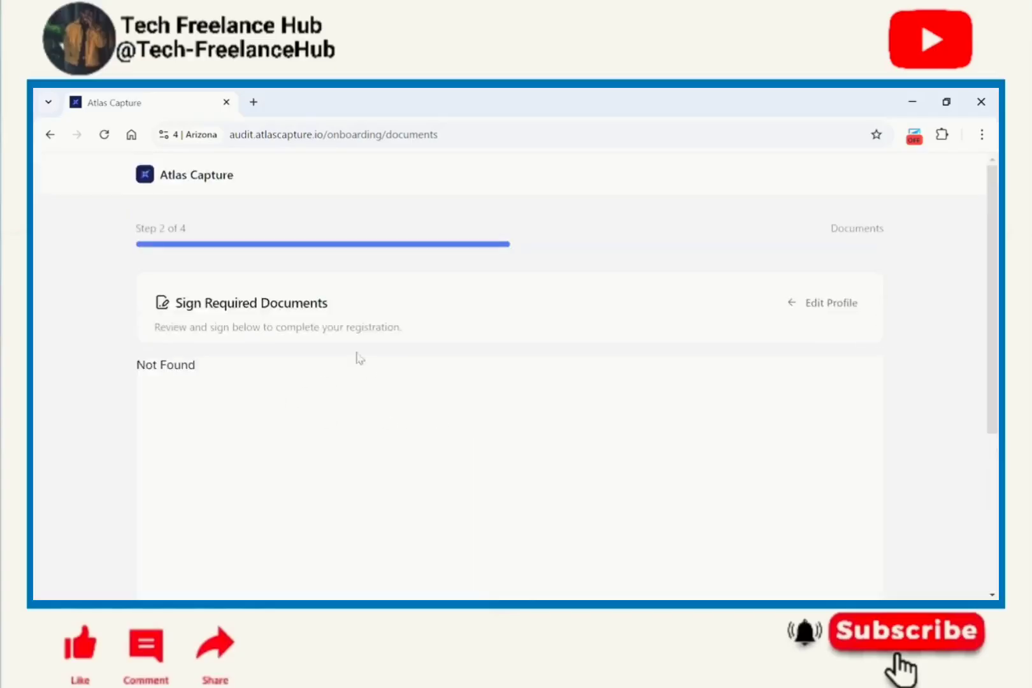
{"action": "left_click", "coordinate": [104, 134]}
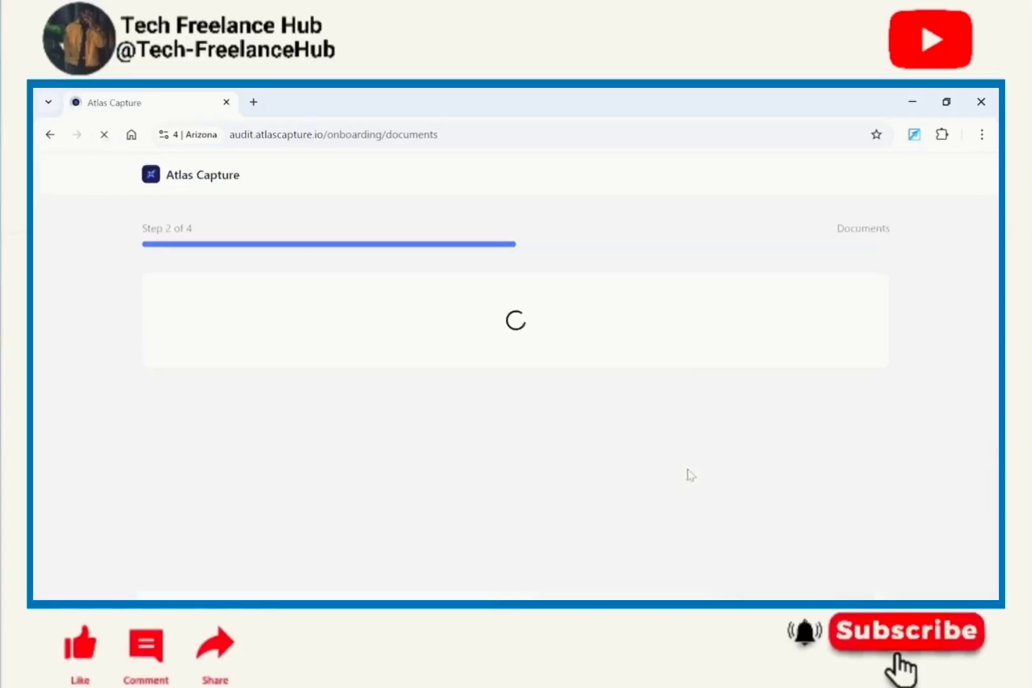
{"action": "scroll", "coordinate": [503, 455], "scroll_direction": "down", "scroll_amount": 5}
{"action": "scroll", "coordinate": [563, 411], "scroll_direction": "up", "scroll_amount": 4}
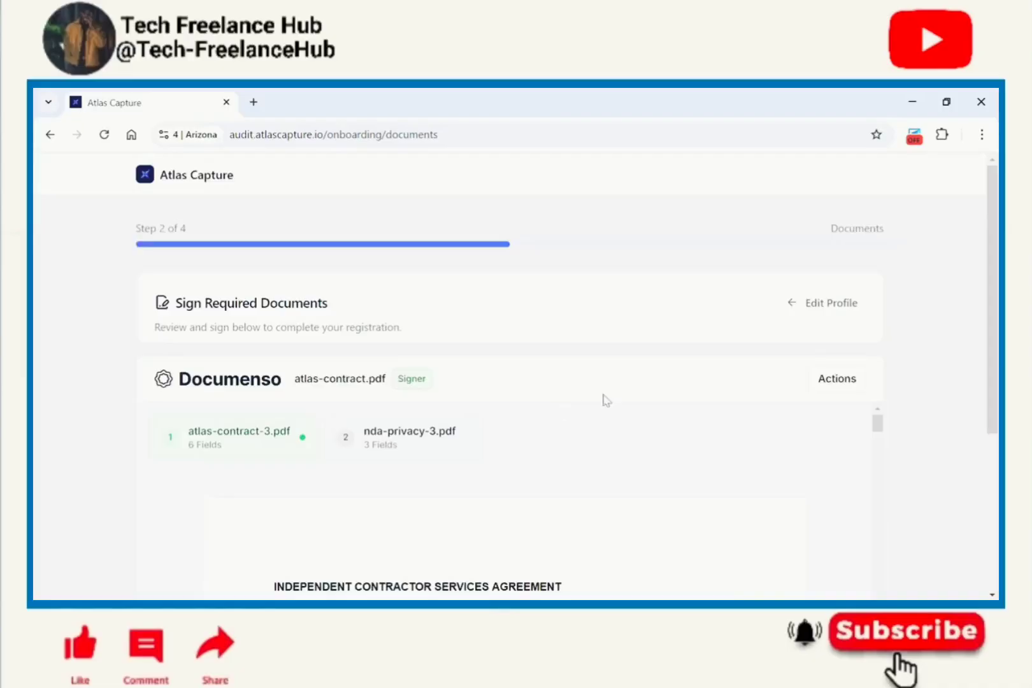
Step: Fill the contractor's name and street address into the agreement's parties fields
{"action": "scroll", "coordinate": [605, 399], "scroll_direction": "down", "scroll_amount": 3}
{"action": "left_click", "coordinate": [761, 515]}
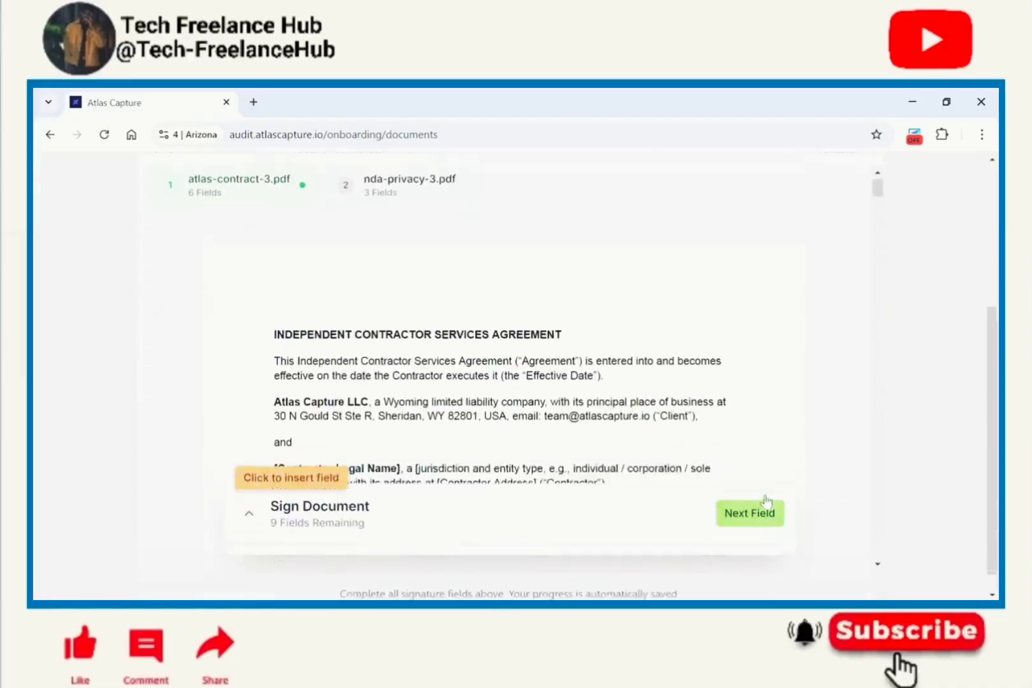
{"action": "left_click", "coordinate": [301, 386]}
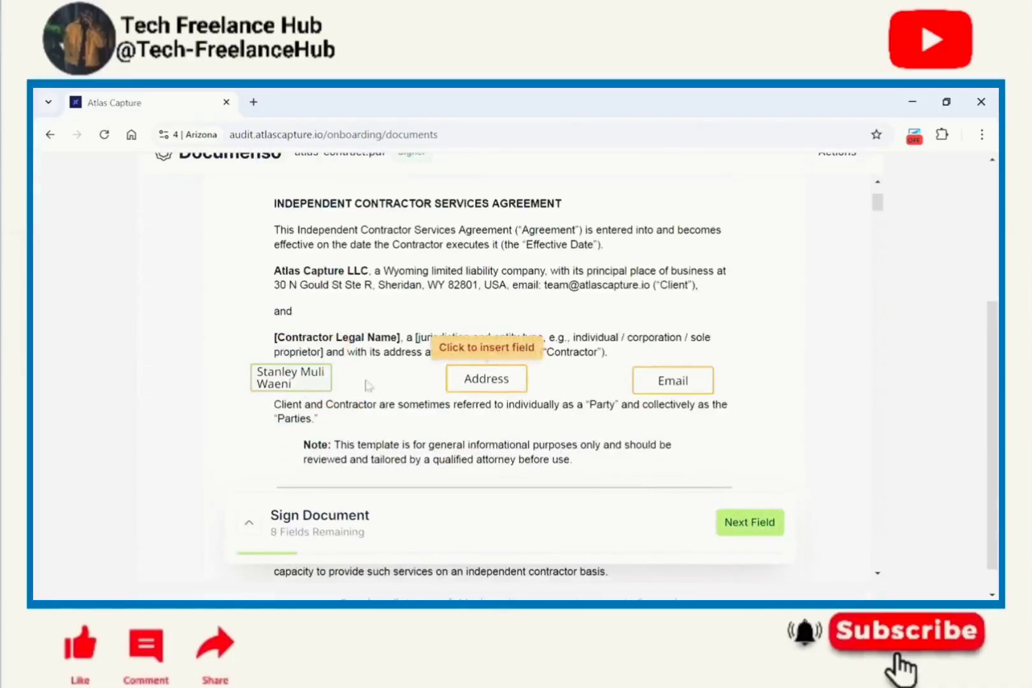
{"action": "left_click", "coordinate": [486, 385]}
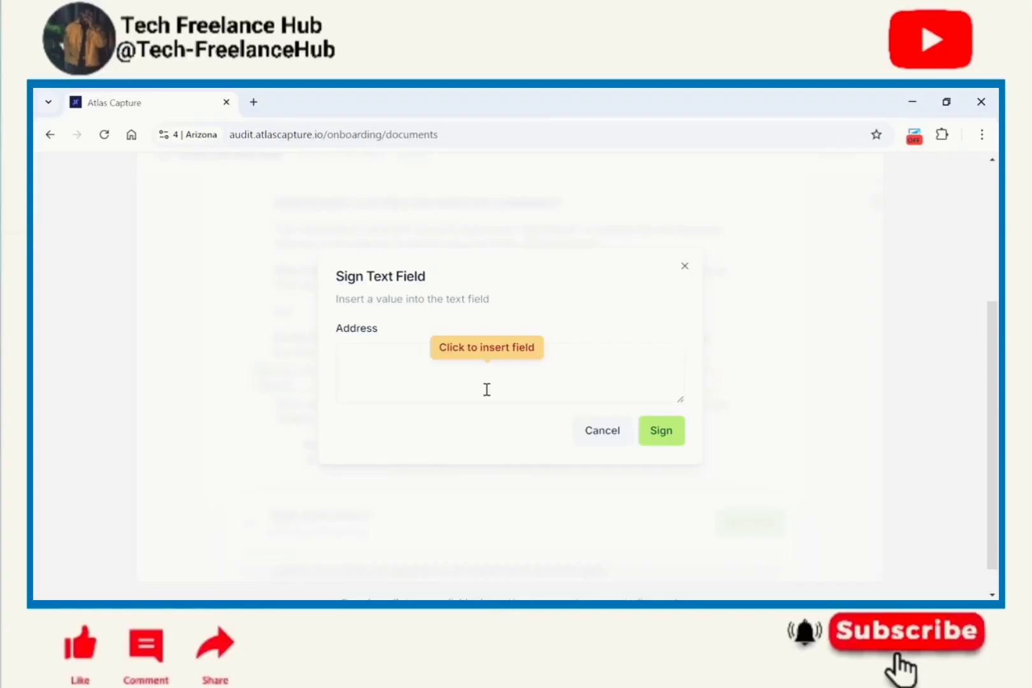
{"action": "left_click", "coordinate": [487, 389]}
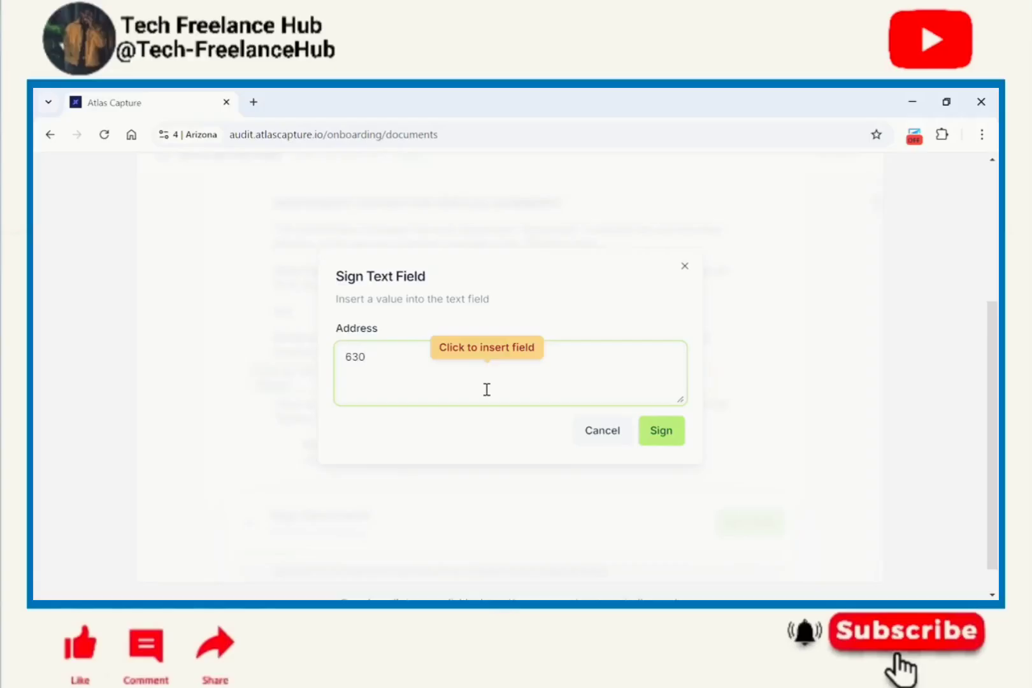
{"action": "type", "text": "2"}
{"action": "left_click", "coordinate": [611, 271]}
{"action": "left_click", "coordinate": [658, 438]}
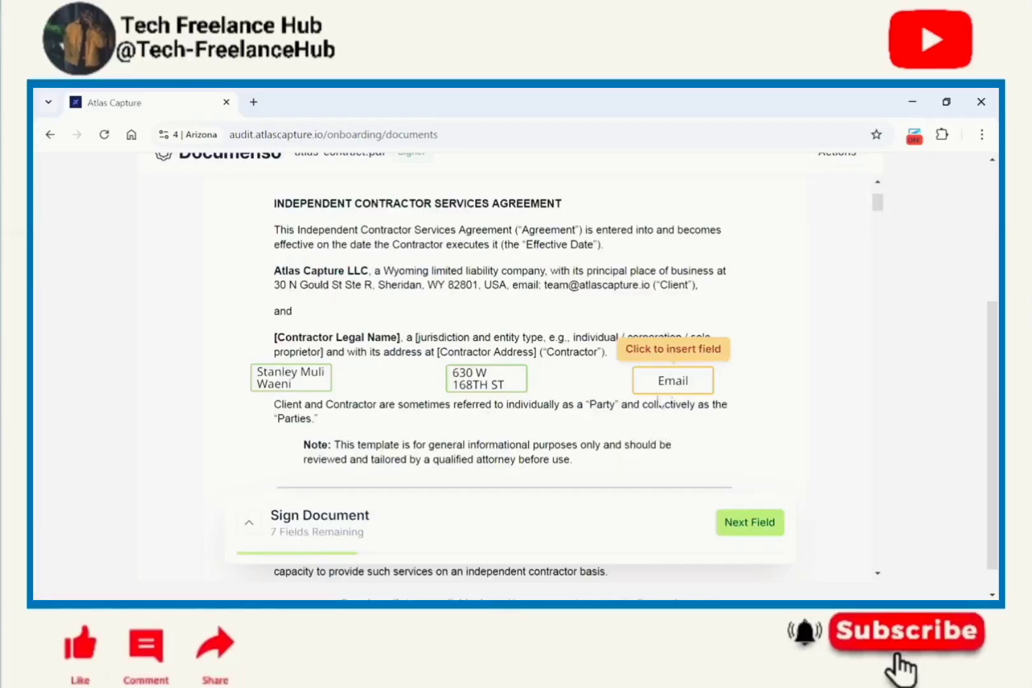
Step: Insert the contractor's e-mail address into the contract's email field
{"action": "left_click", "coordinate": [666, 390]}
{"action": "left_click", "coordinate": [470, 369]}
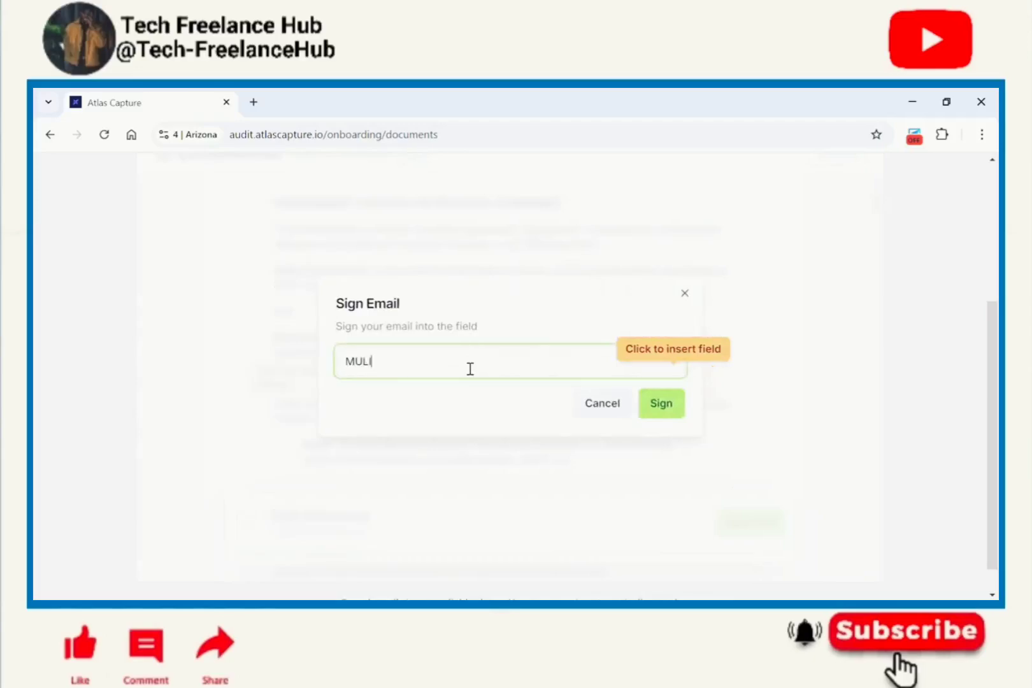
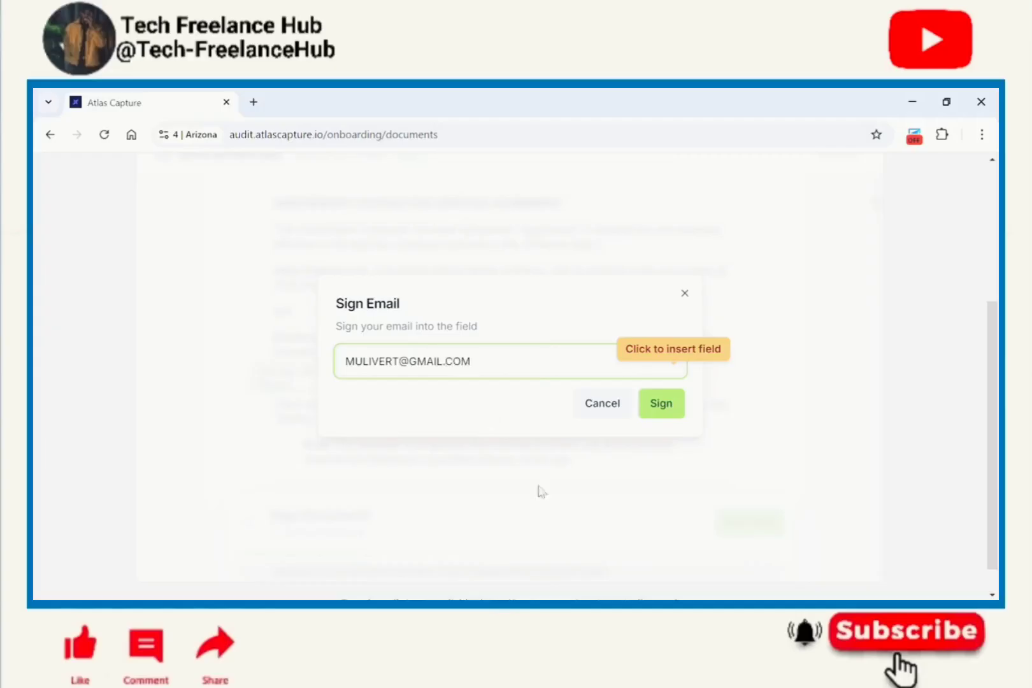
{"action": "left_click", "coordinate": [661, 405]}
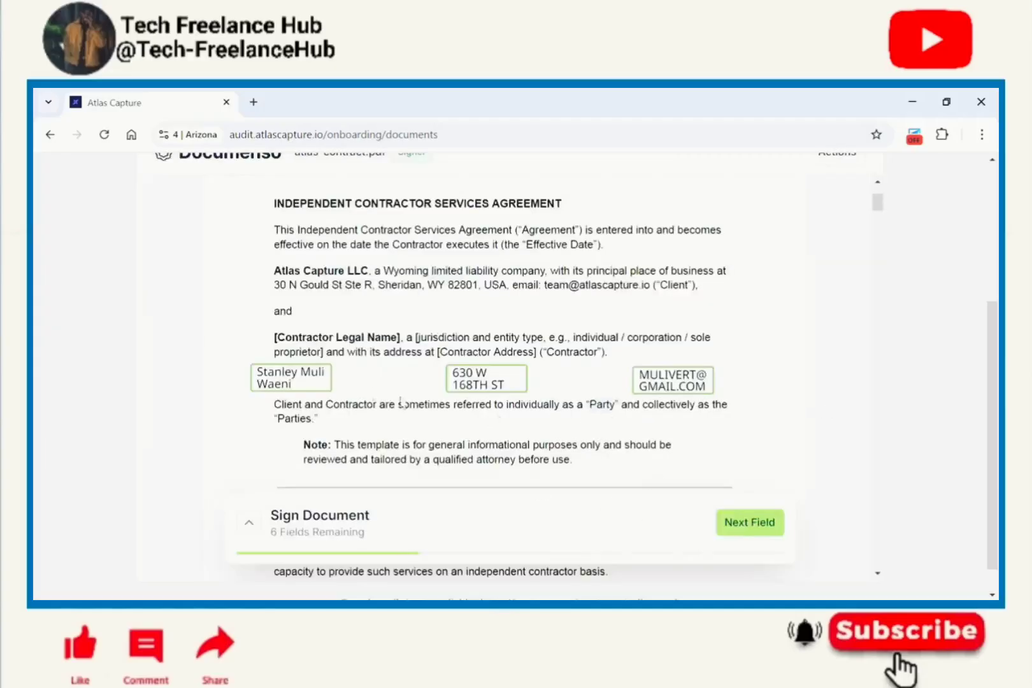
Step: Fill the contractor's name and date fields and apply a typed signature
{"action": "scroll", "coordinate": [376, 396], "scroll_direction": "down", "scroll_amount": 10}
{"action": "scroll", "coordinate": [446, 379], "scroll_direction": "down", "scroll_amount": 10}
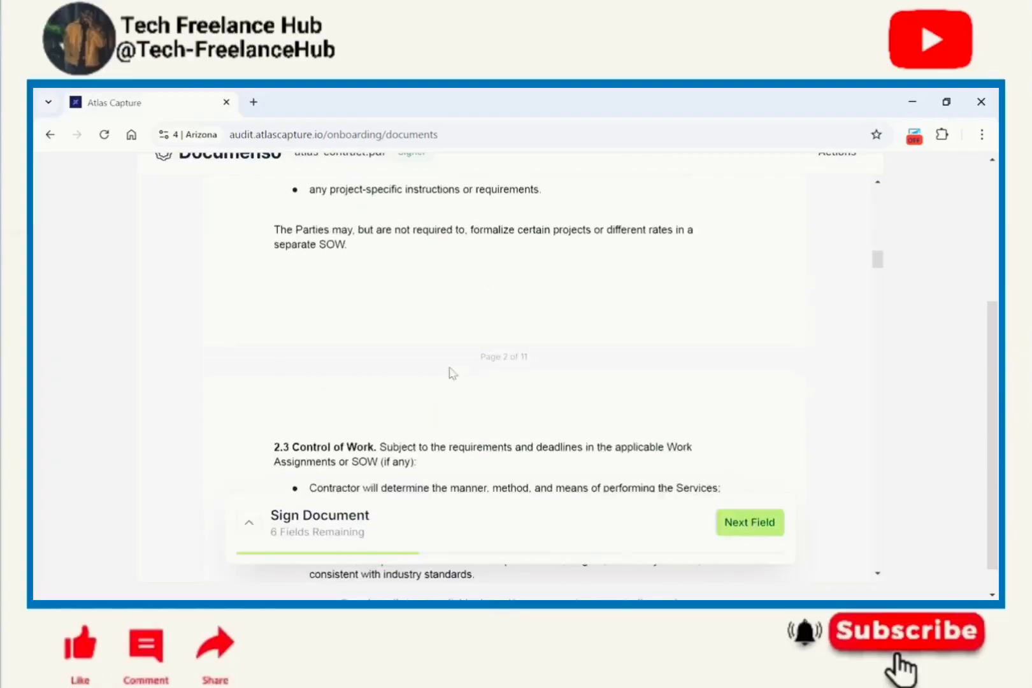
{"action": "scroll", "coordinate": [456, 370], "scroll_direction": "down", "scroll_amount": 15}
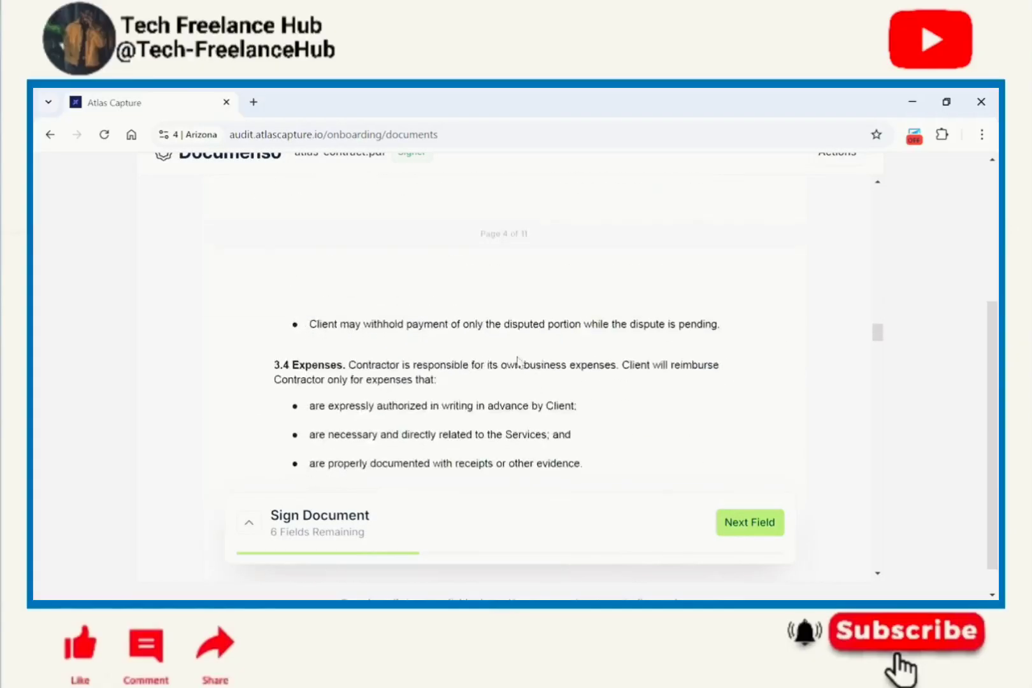
{"action": "left_click", "coordinate": [745, 529]}
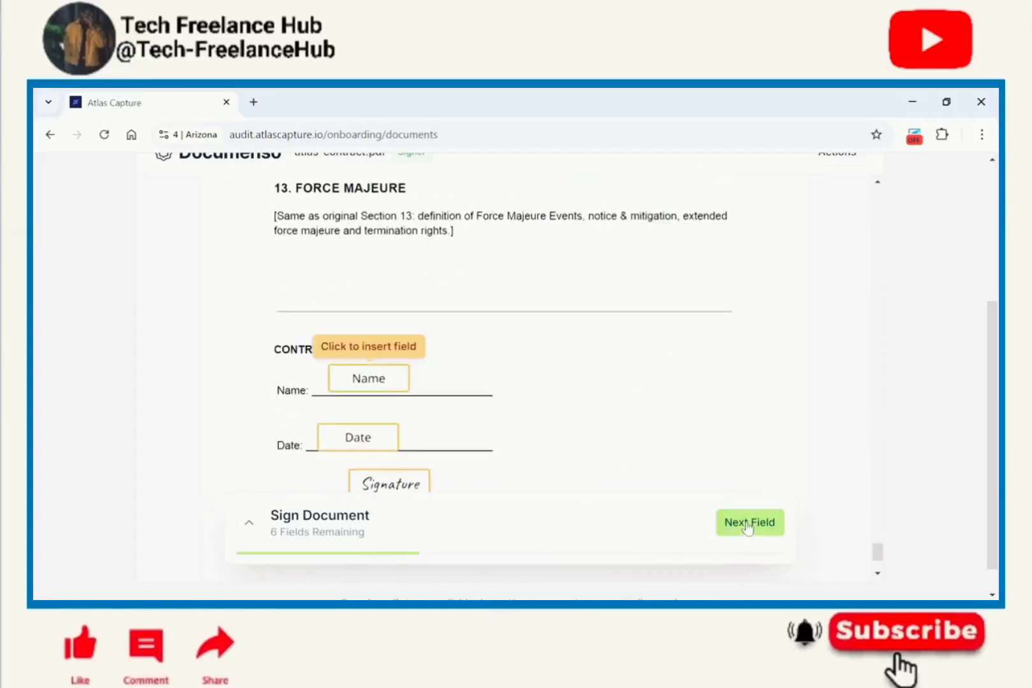
{"action": "left_click", "coordinate": [390, 393]}
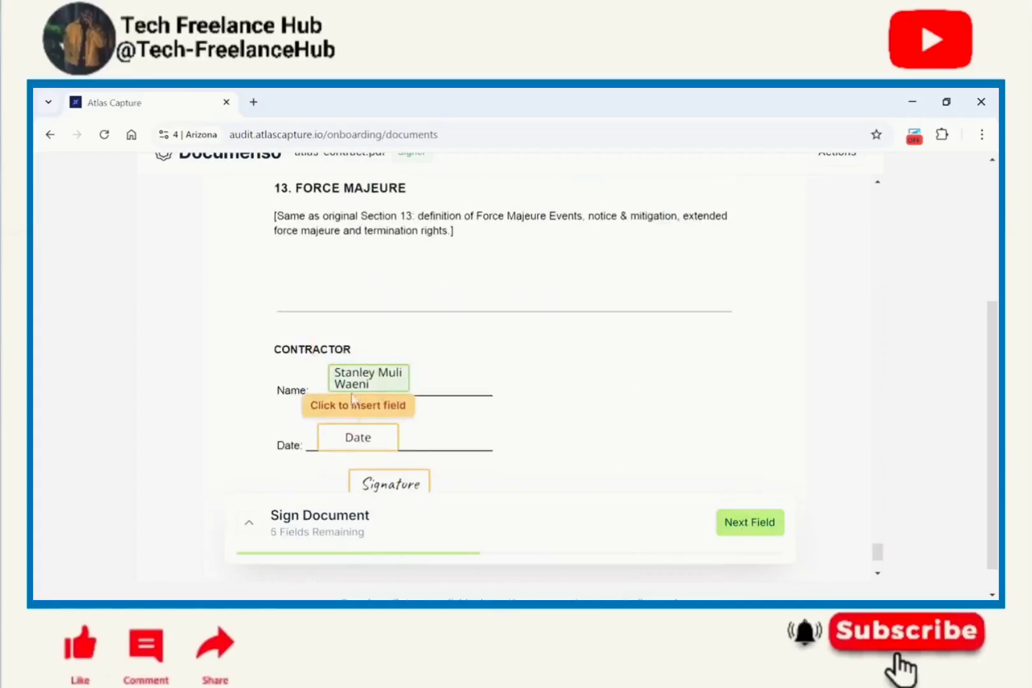
{"action": "left_click", "coordinate": [364, 444]}
{"action": "scroll", "coordinate": [376, 440], "scroll_direction": "down", "scroll_amount": 3}
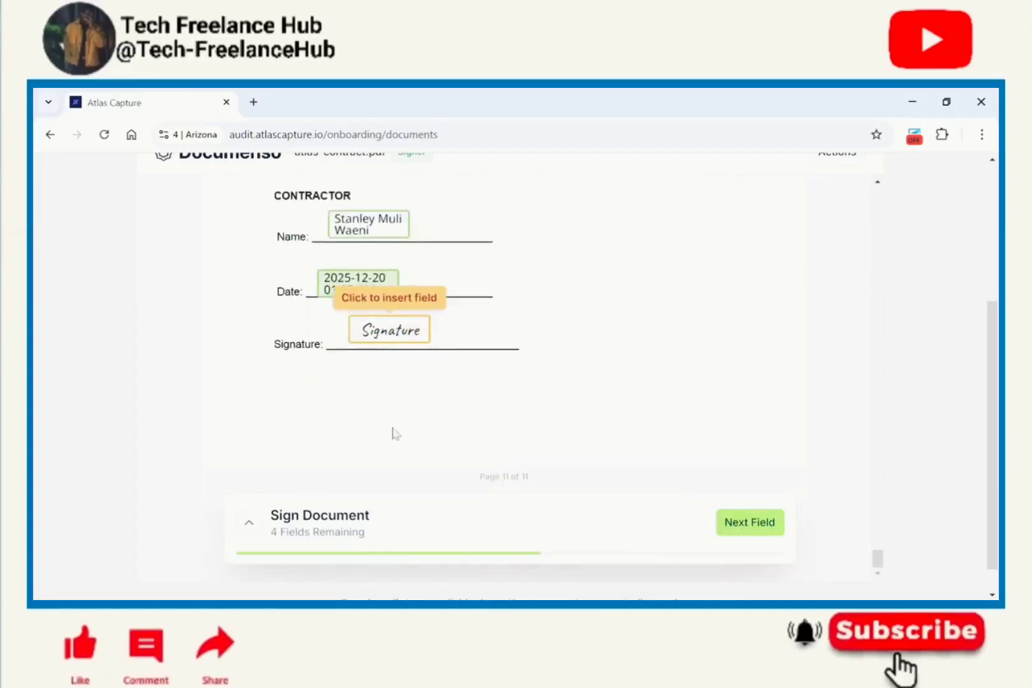
{"action": "left_click", "coordinate": [373, 341]}
{"action": "left_click", "coordinate": [446, 222]}
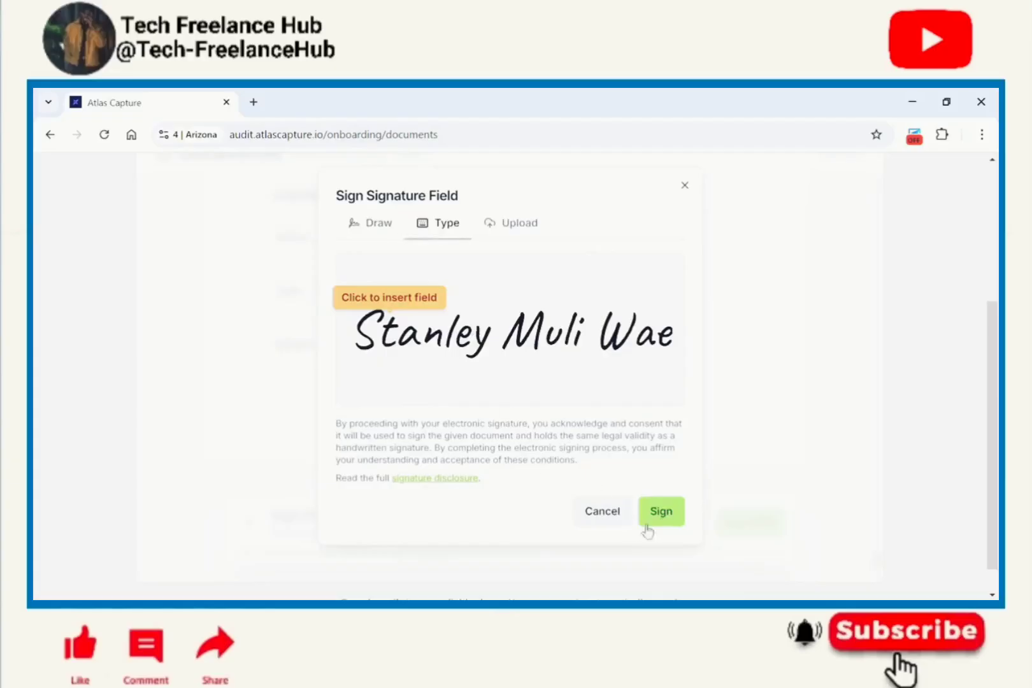
{"action": "left_click", "coordinate": [661, 513]}
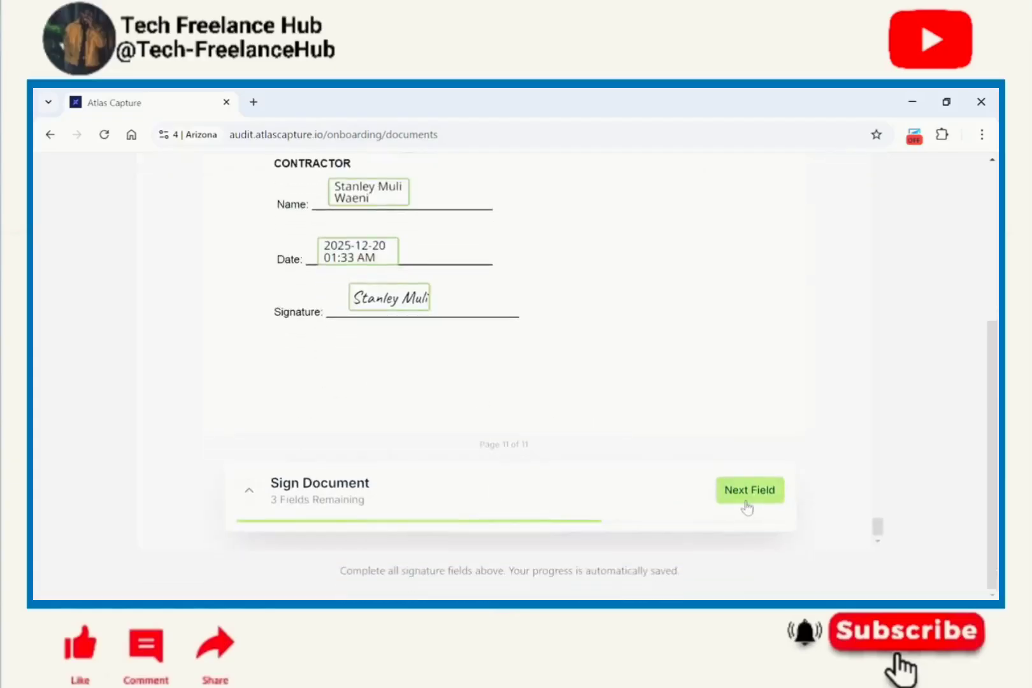
Step: Fill the receiving party's name, date and signature on page 16, then complete signing atlas-contract.pdf
{"action": "left_click", "coordinate": [742, 498]}
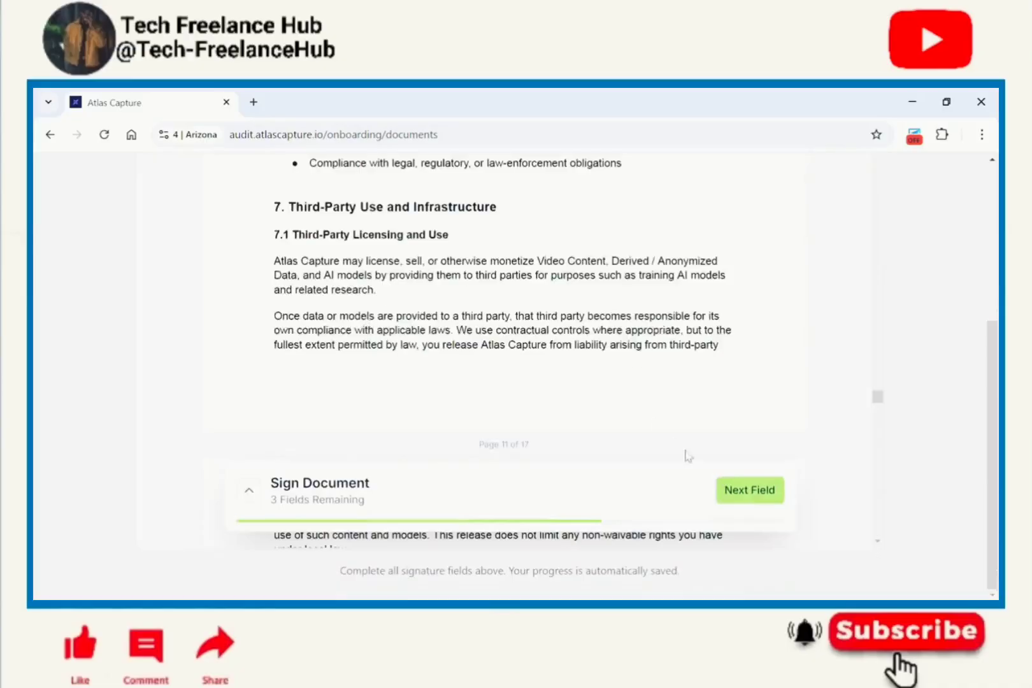
{"action": "left_click", "coordinate": [749, 490]}
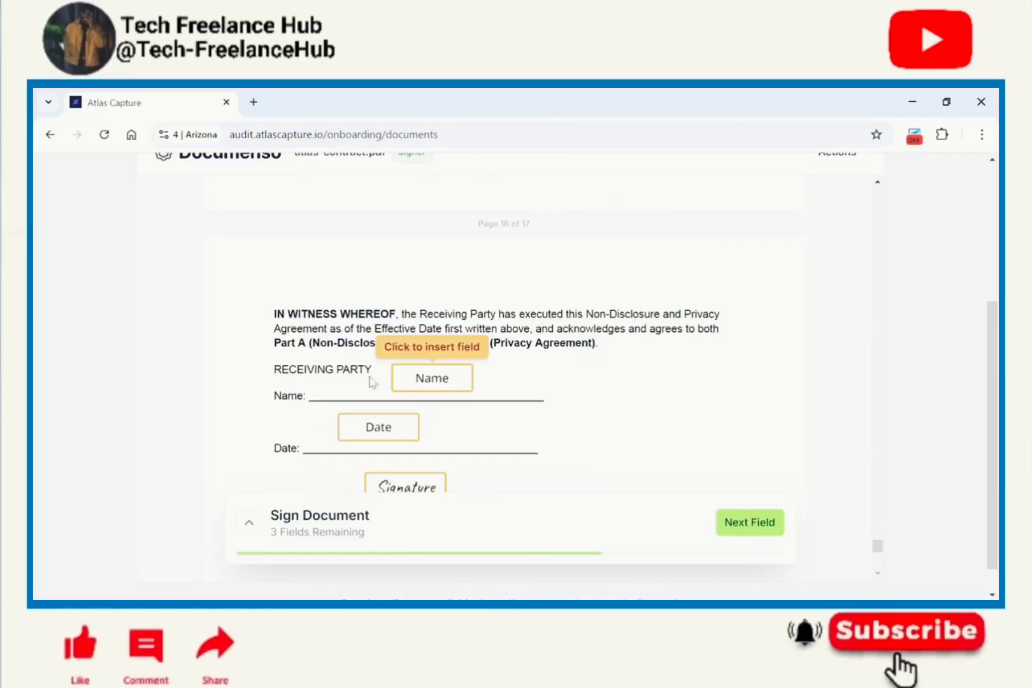
{"action": "left_click", "coordinate": [394, 380]}
{"action": "left_click", "coordinate": [401, 431]}
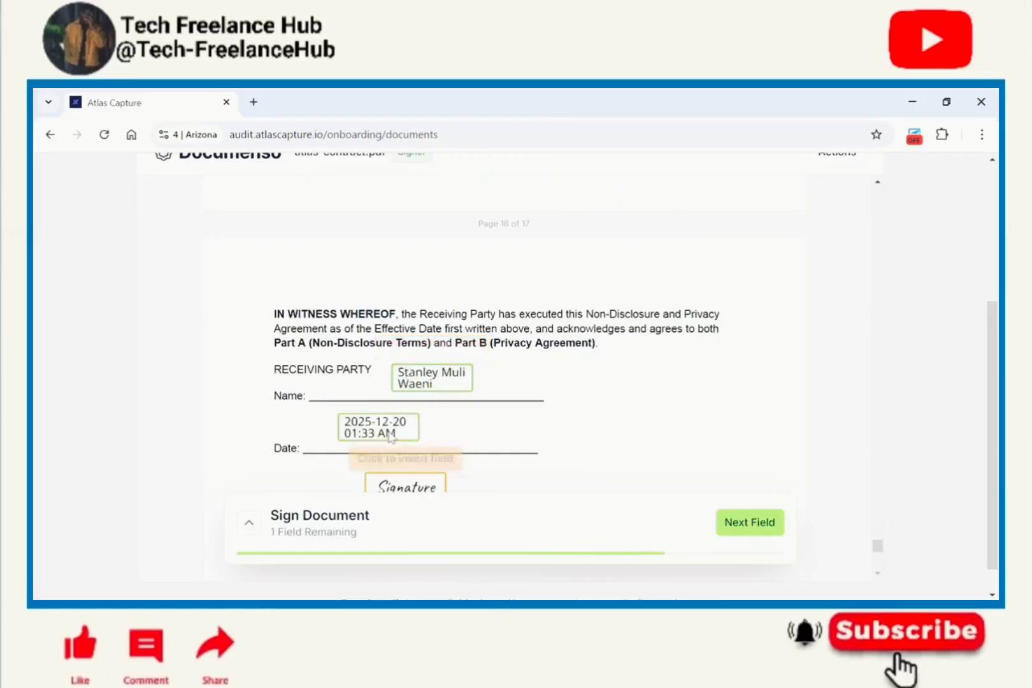
{"action": "scroll", "coordinate": [412, 463], "scroll_direction": "down", "scroll_amount": 1}
{"action": "left_click", "coordinate": [411, 456]}
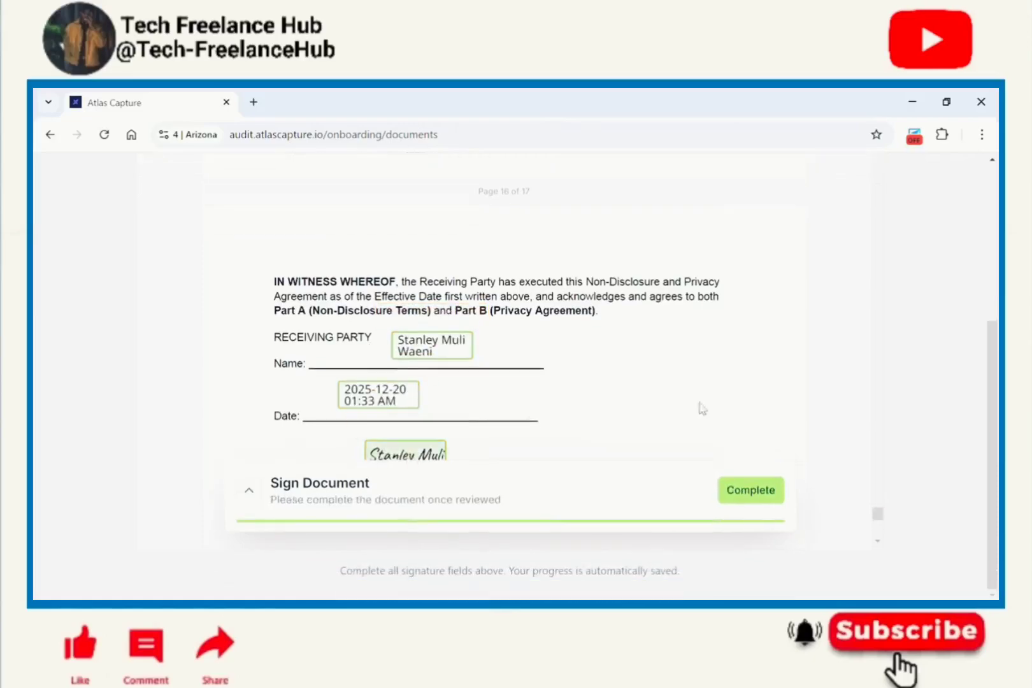
{"action": "scroll", "coordinate": [742, 421], "scroll_direction": "down", "scroll_amount": 3}
{"action": "scroll", "coordinate": [566, 378], "scroll_direction": "down", "scroll_amount": 2}
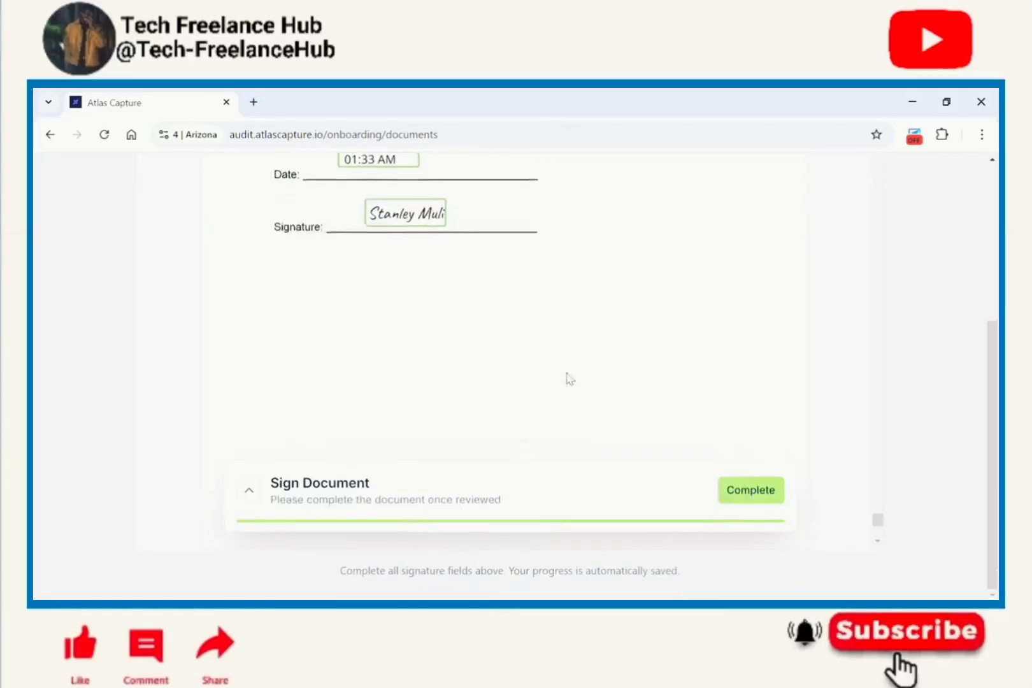
{"action": "left_click", "coordinate": [749, 488]}
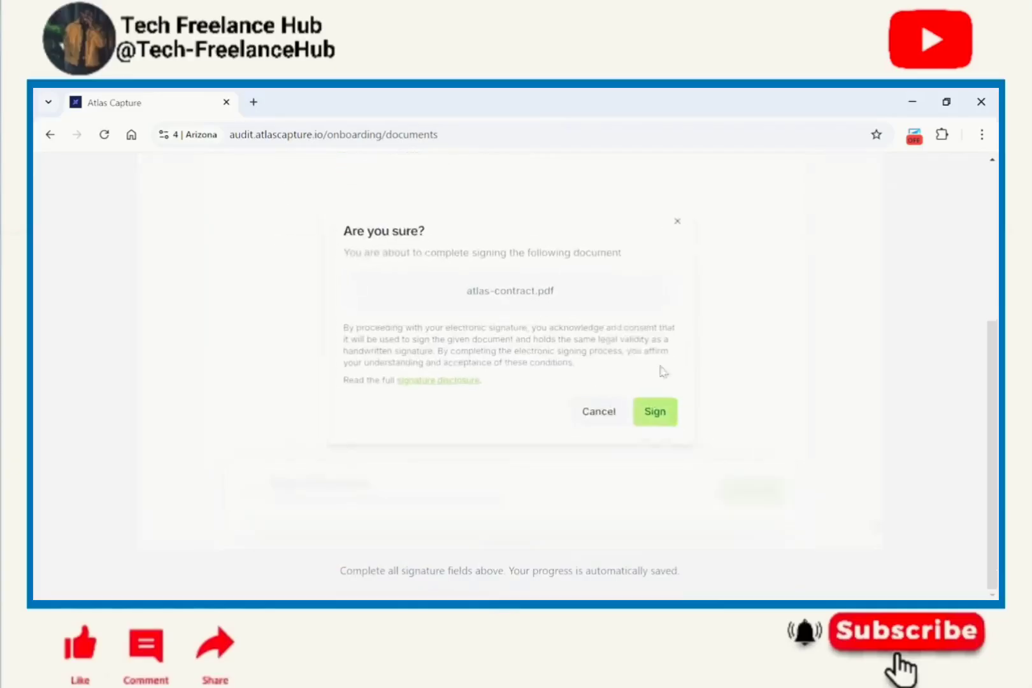
{"action": "left_click", "coordinate": [659, 417]}
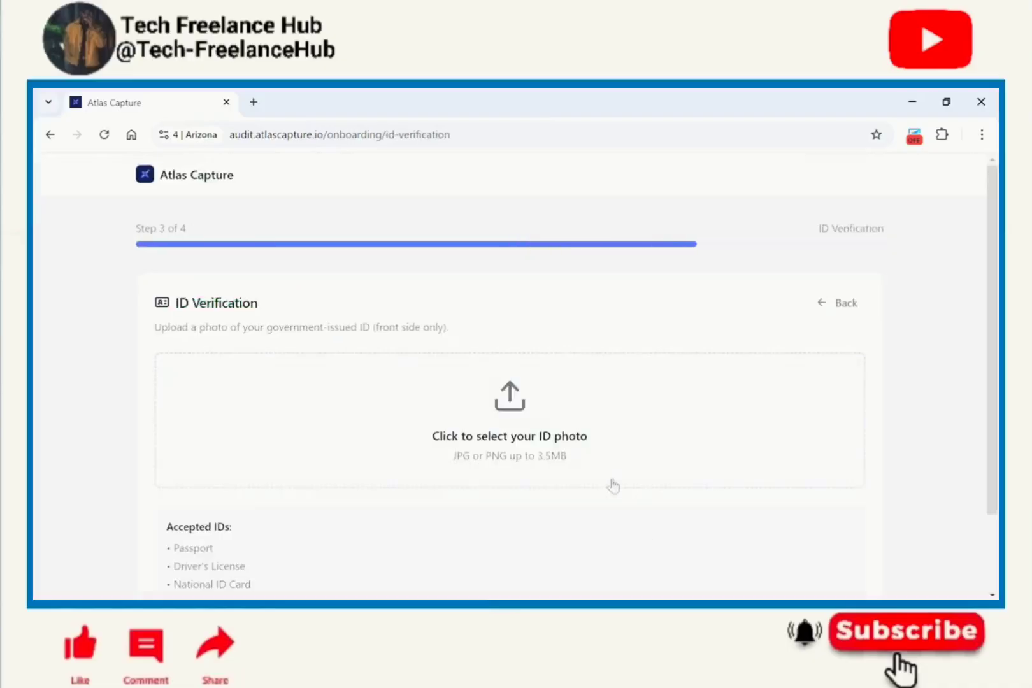
Step: Choose front (2).jpeg as the ID photo and submit it for verification
{"action": "scroll", "coordinate": [551, 446], "scroll_direction": "down", "scroll_amount": 2}
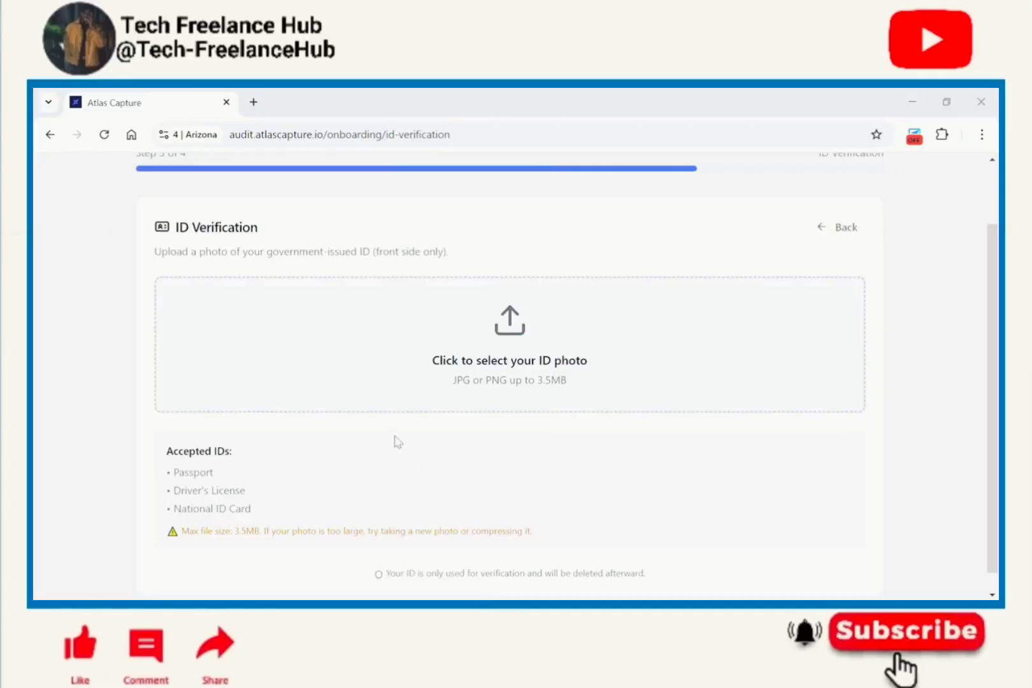
{"action": "key", "text": "Return"}
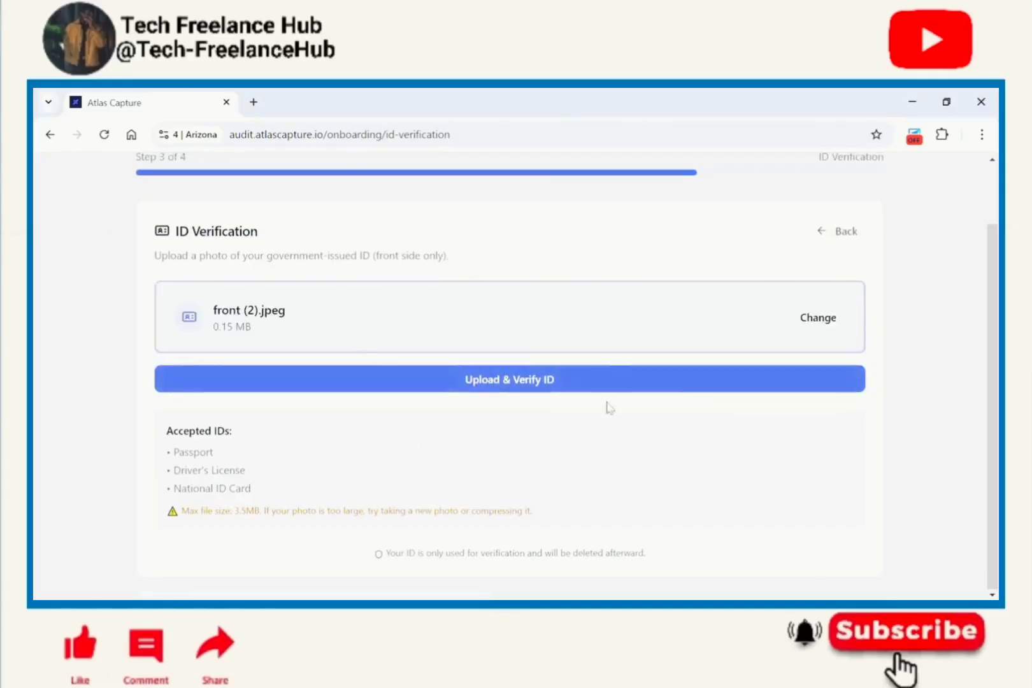
{"action": "left_click", "coordinate": [508, 385]}
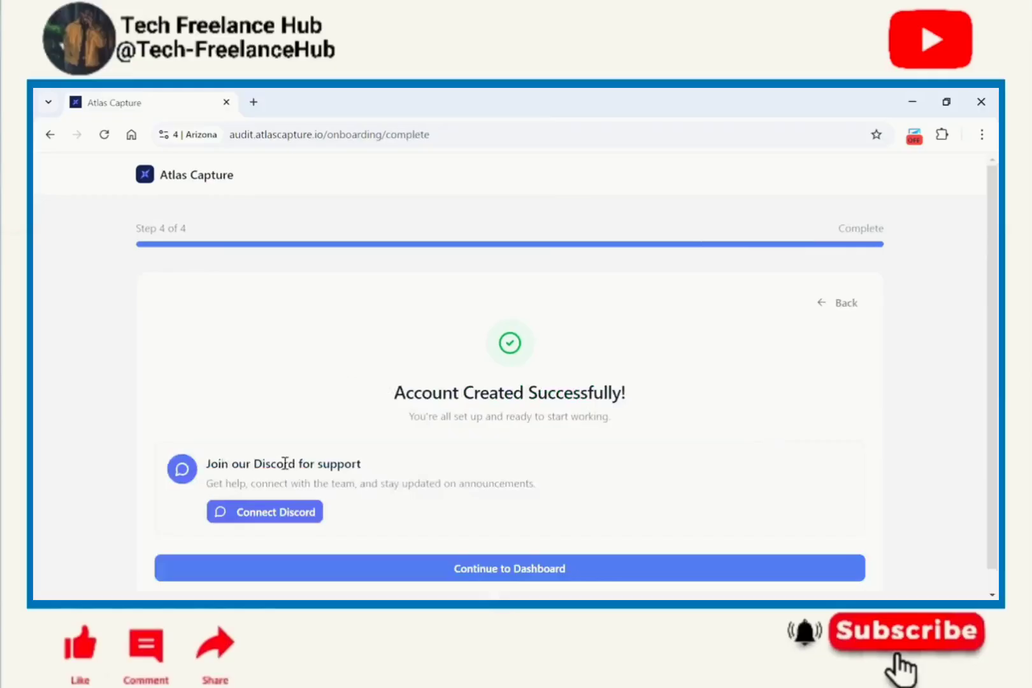
Step: Leave the Account Created page for the dashboard with its three-step training journey
{"action": "scroll", "coordinate": [286, 462], "scroll_direction": "down", "scroll_amount": 1}
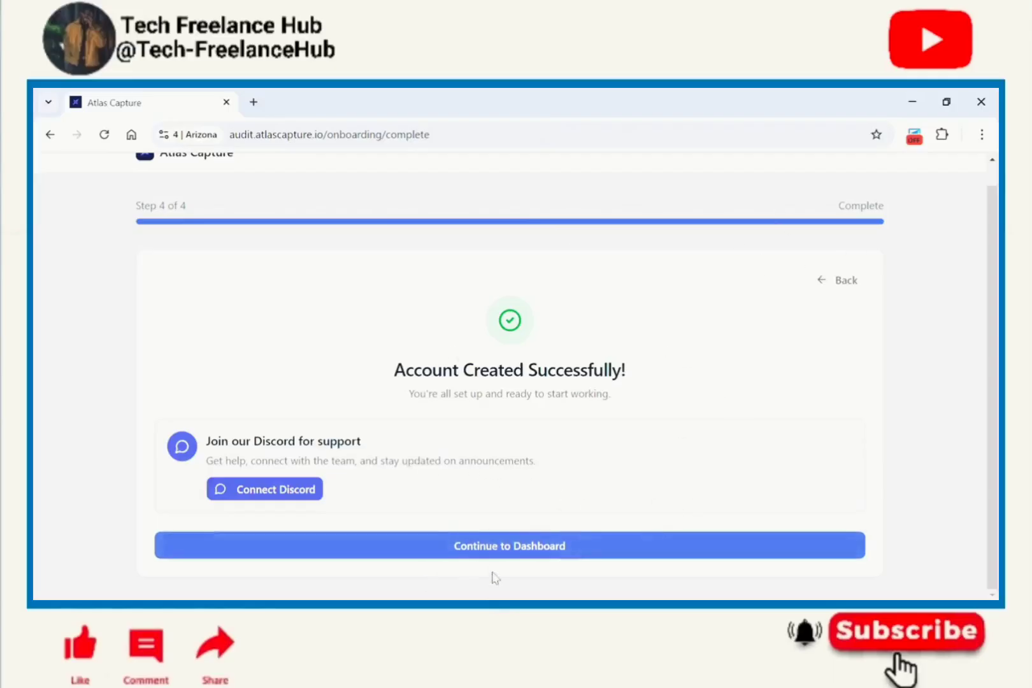
{"action": "left_click", "coordinate": [491, 552]}
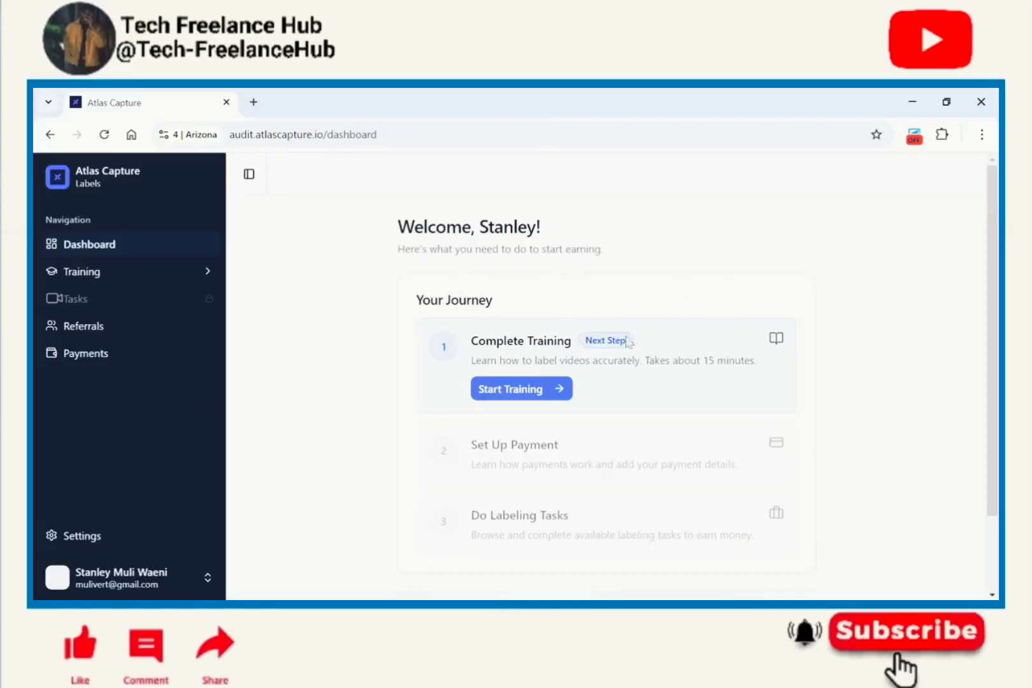
Step: Open the Training Center and start the Atomic Action Labels training
{"action": "scroll", "coordinate": [552, 346], "scroll_direction": "down", "scroll_amount": 2}
{"action": "scroll", "coordinate": [552, 346], "scroll_direction": "up", "scroll_amount": 2}
{"action": "left_click", "coordinate": [528, 391]}
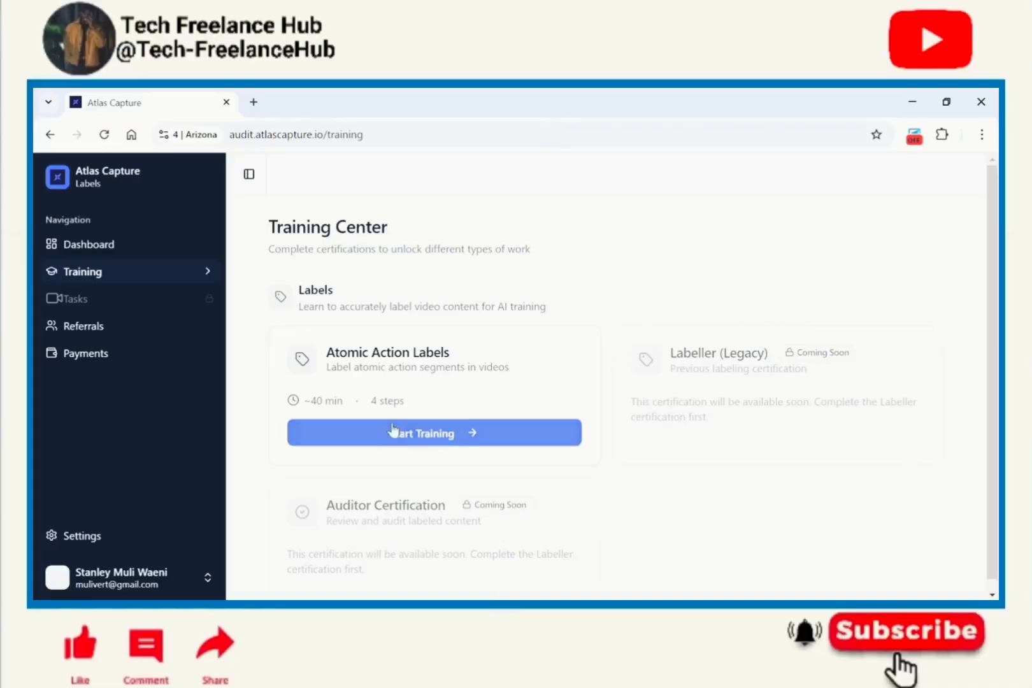
{"action": "left_click", "coordinate": [423, 438]}
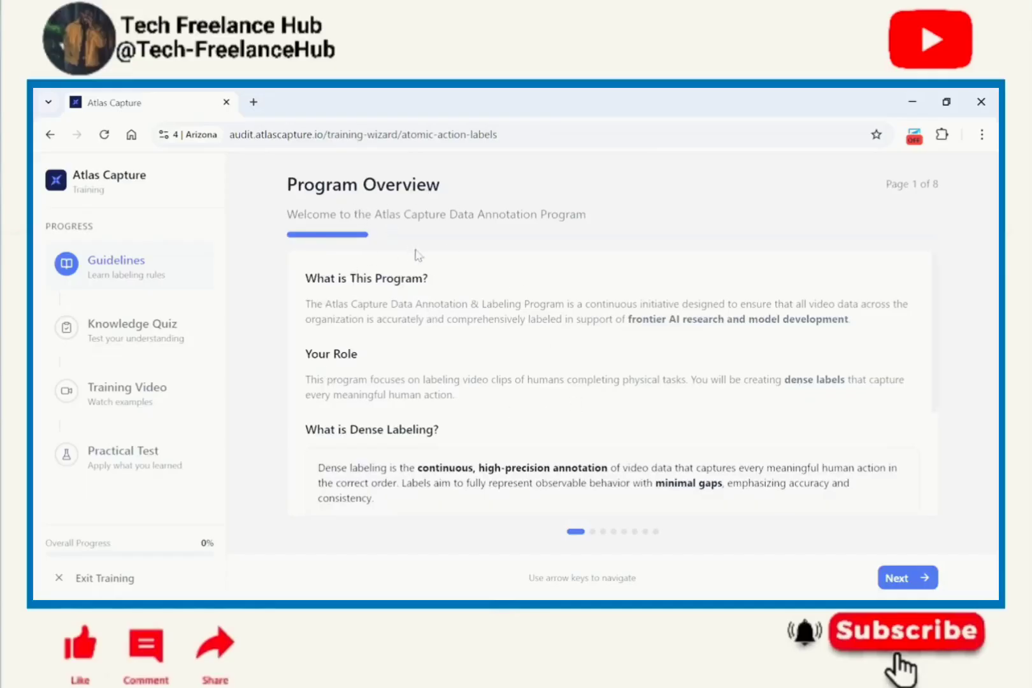
Step: Read through the guidelines up to the Label Format Standards page
{"action": "scroll", "coordinate": [567, 270], "scroll_direction": "down", "scroll_amount": 3}
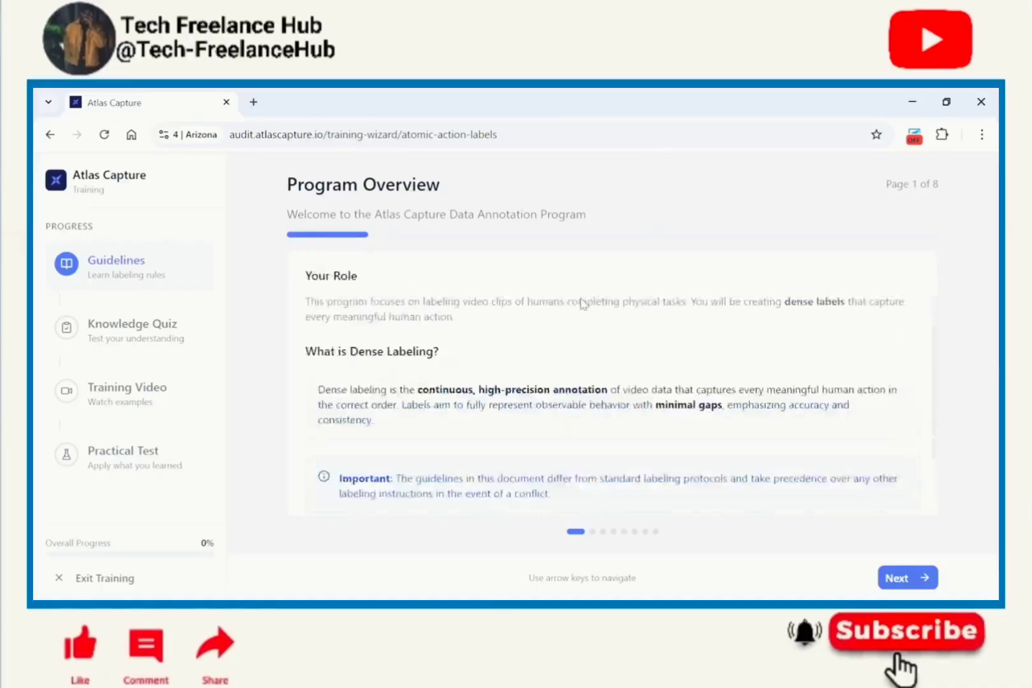
{"action": "left_click", "coordinate": [908, 577]}
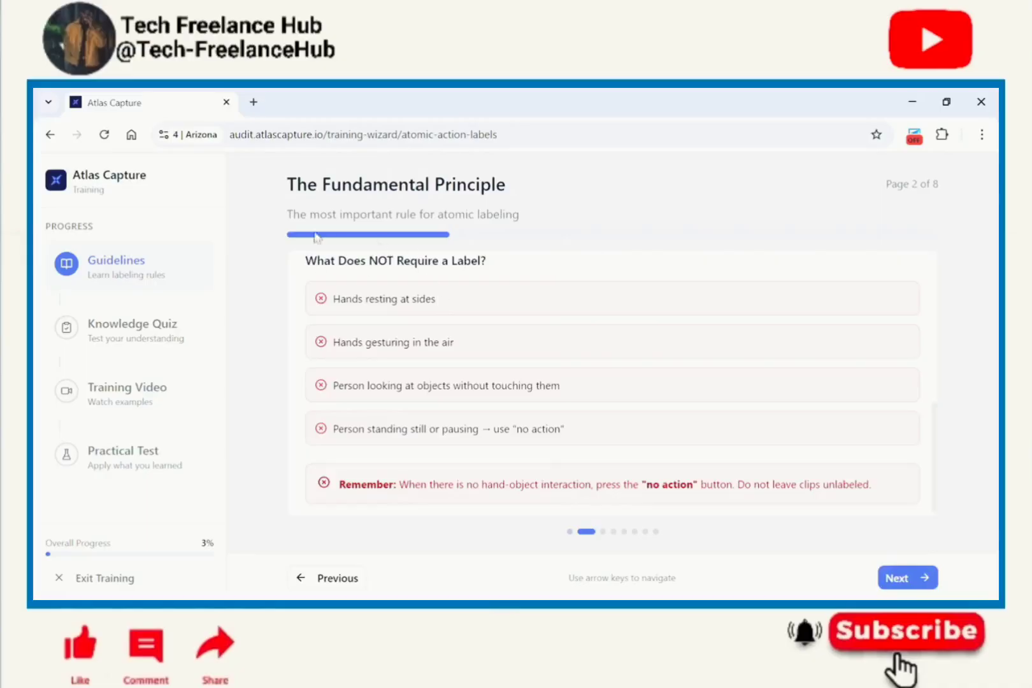
{"action": "scroll", "coordinate": [491, 210], "scroll_direction": "down", "scroll_amount": 1}
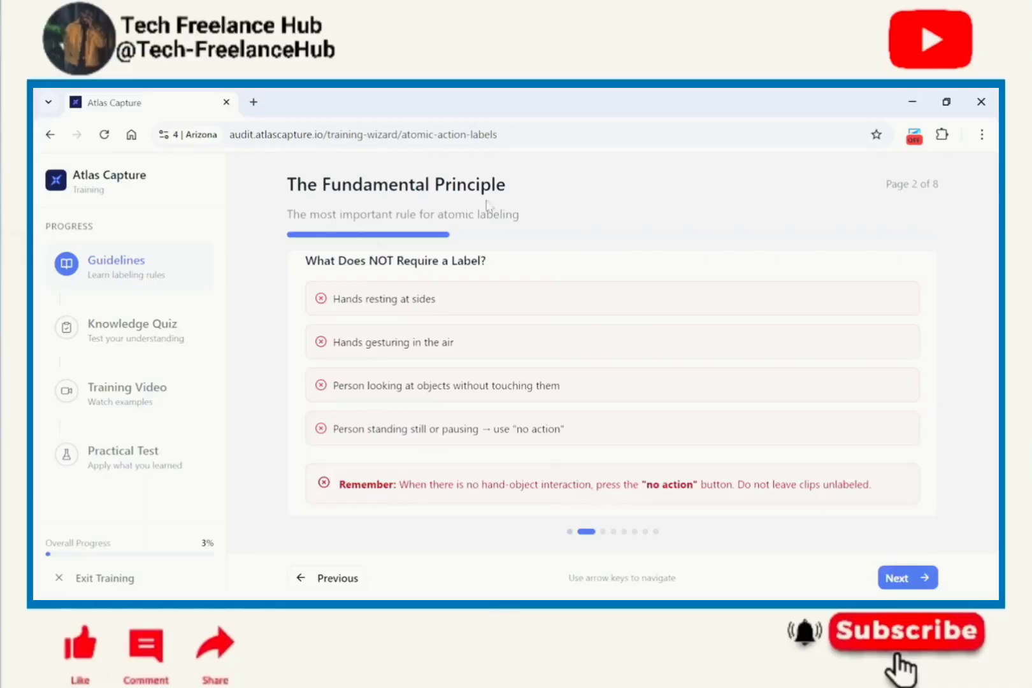
{"action": "left_click", "coordinate": [895, 578]}
{"action": "scroll", "coordinate": [442, 258], "scroll_direction": "up", "scroll_amount": 3}
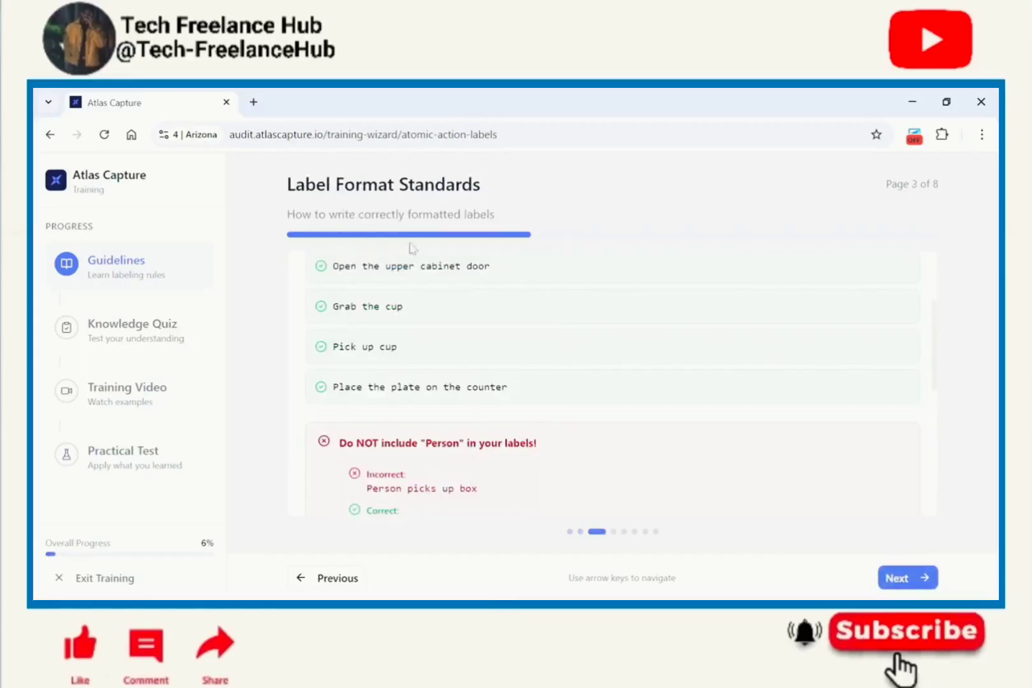
{"action": "scroll", "coordinate": [561, 281], "scroll_direction": "up", "scroll_amount": 2}
{"action": "scroll", "coordinate": [596, 339], "scroll_direction": "down", "scroll_amount": 5}
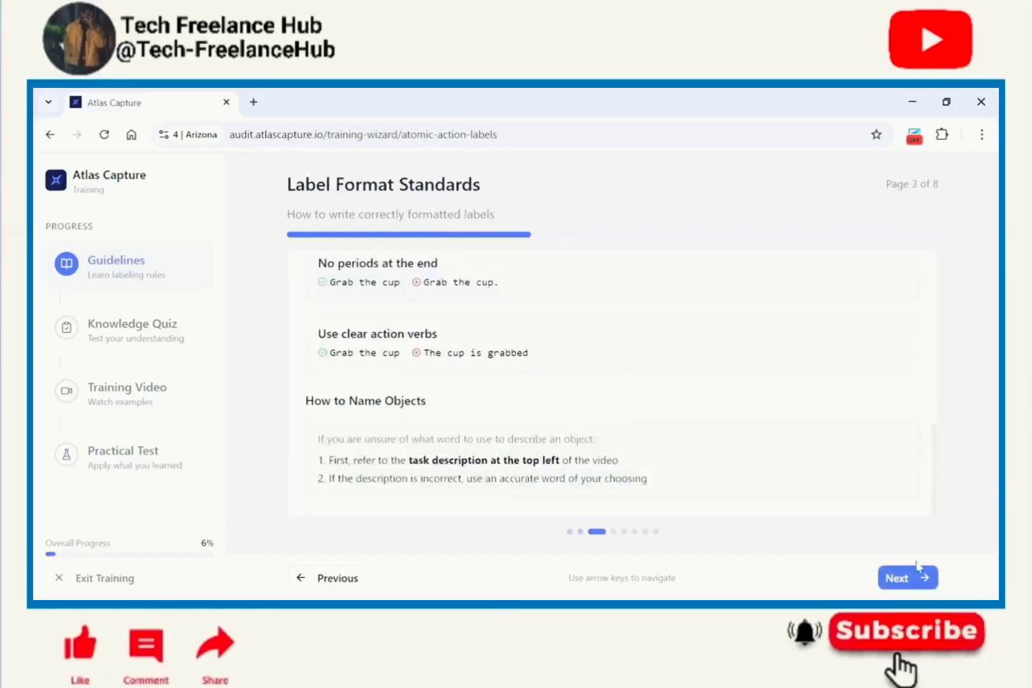
Step: Continue from Multiple Objects Rule through Edge Cases to the Complete Task Examples page
{"action": "left_click", "coordinate": [917, 576]}
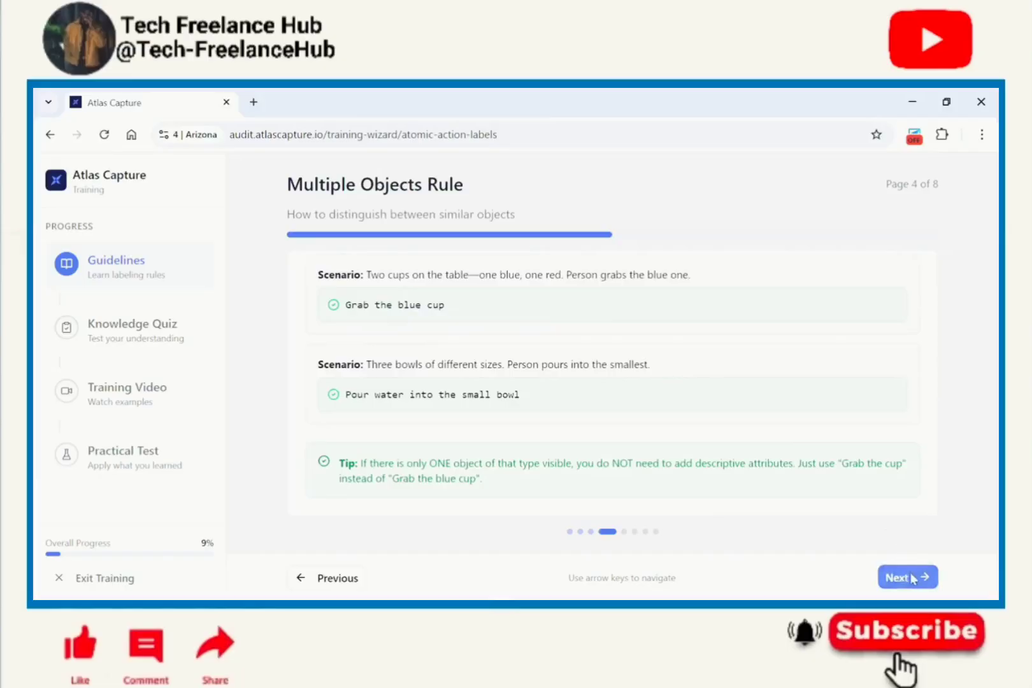
{"action": "left_click", "coordinate": [913, 578]}
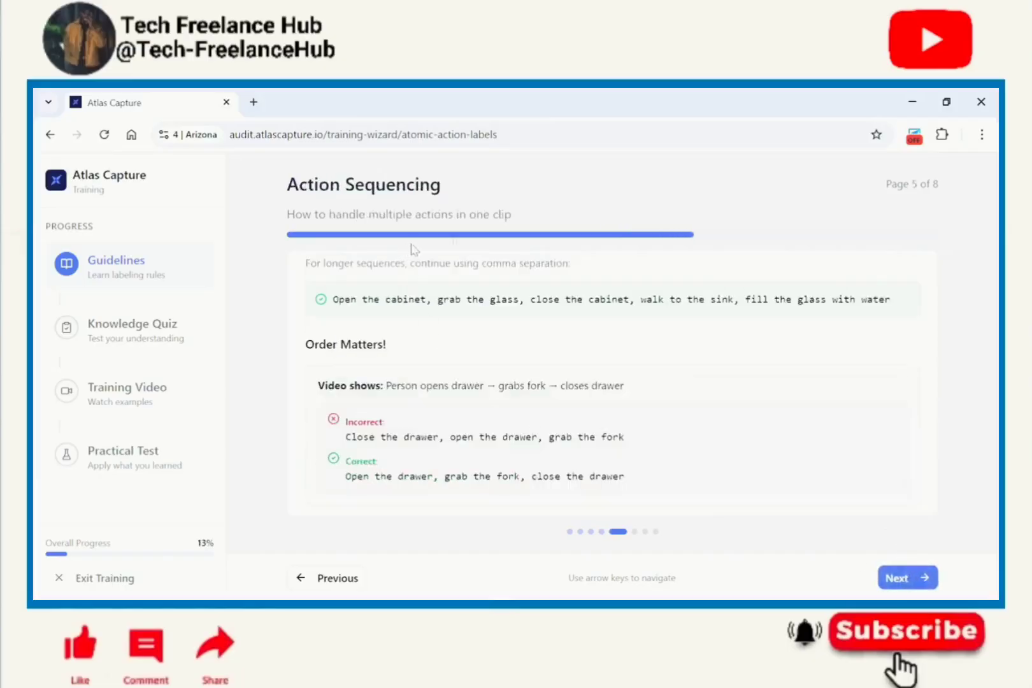
{"action": "left_click", "coordinate": [895, 582]}
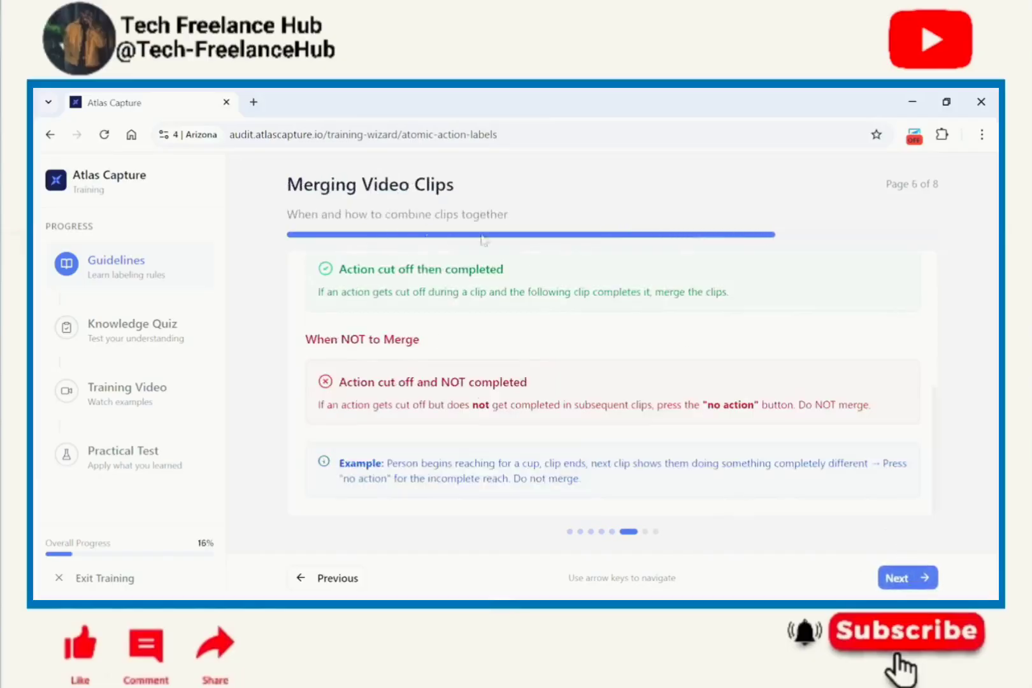
{"action": "left_click", "coordinate": [900, 577]}
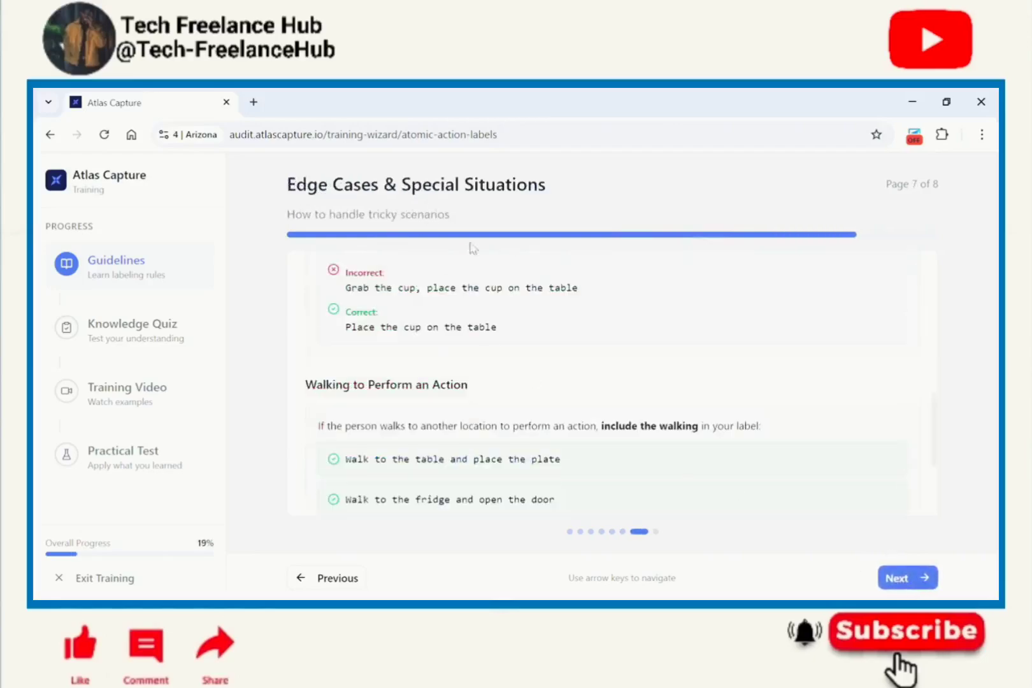
{"action": "scroll", "coordinate": [517, 316], "scroll_direction": "down", "scroll_amount": 3}
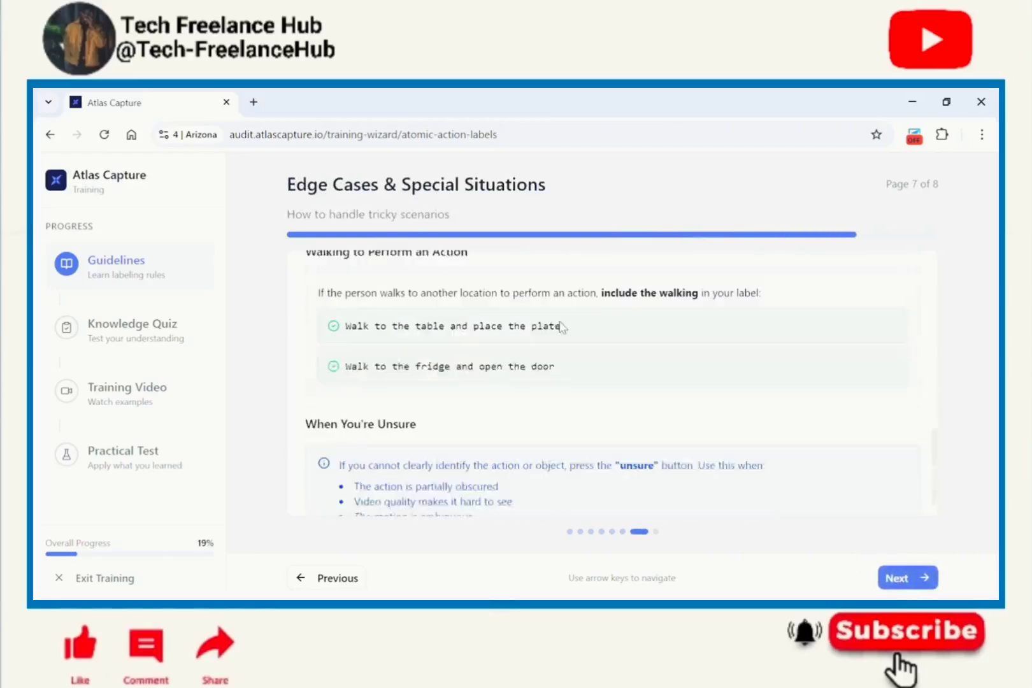
{"action": "left_click", "coordinate": [901, 581]}
{"action": "scroll", "coordinate": [465, 274], "scroll_direction": "up", "scroll_amount": 5}
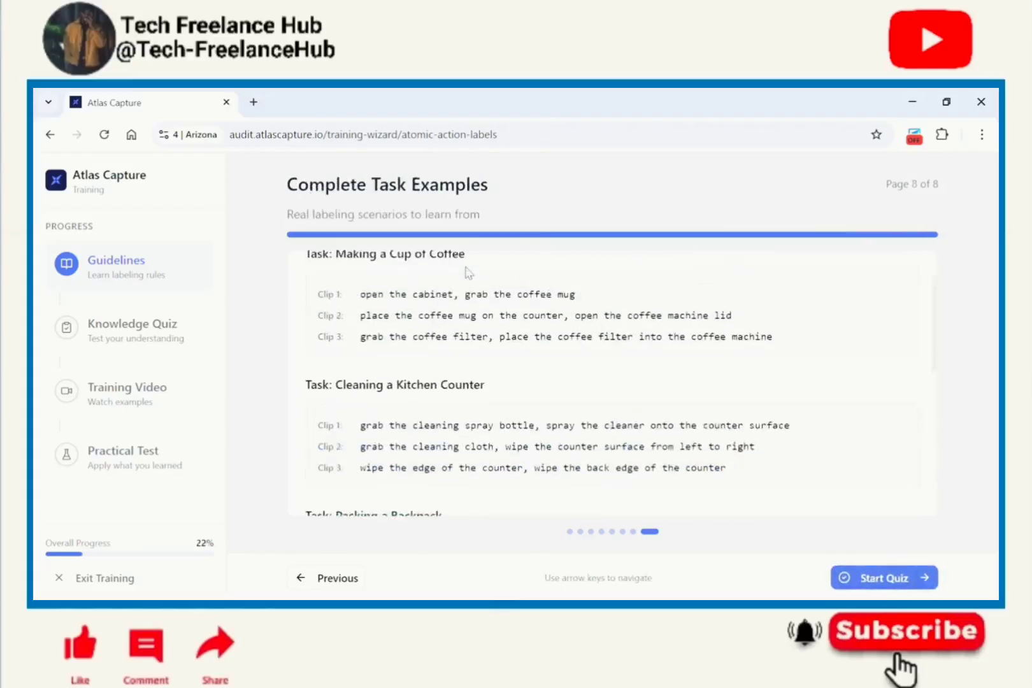
{"action": "scroll", "coordinate": [467, 271], "scroll_direction": "down", "scroll_amount": 7}
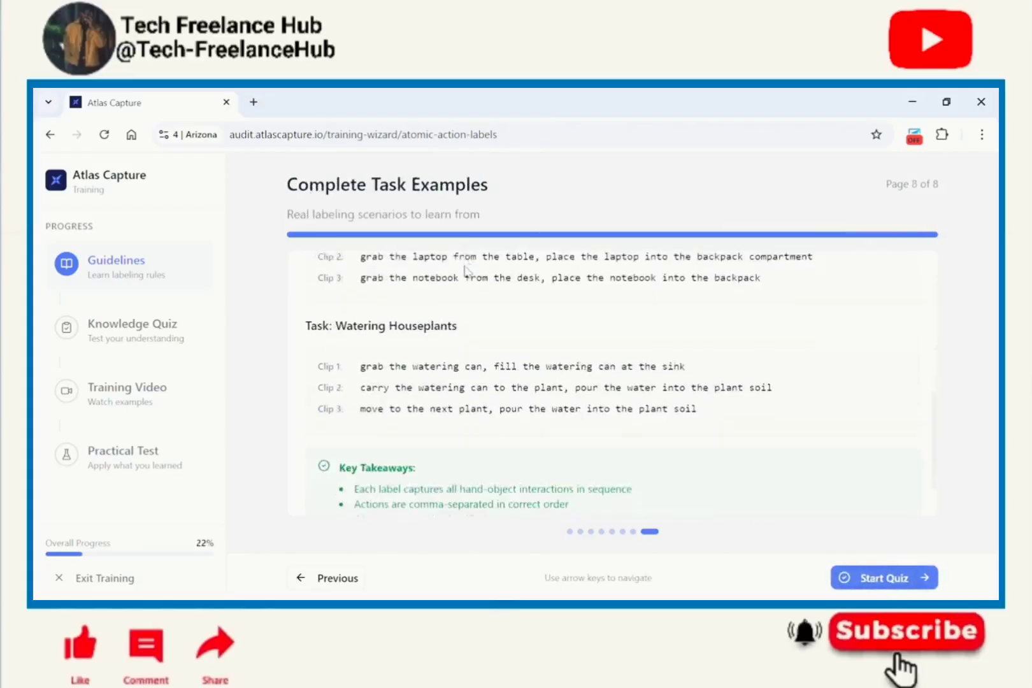
Step: Start the 20-question quiz, highlight 'Need 90% to pass', then request Exit Training
{"action": "left_click", "coordinate": [874, 577]}
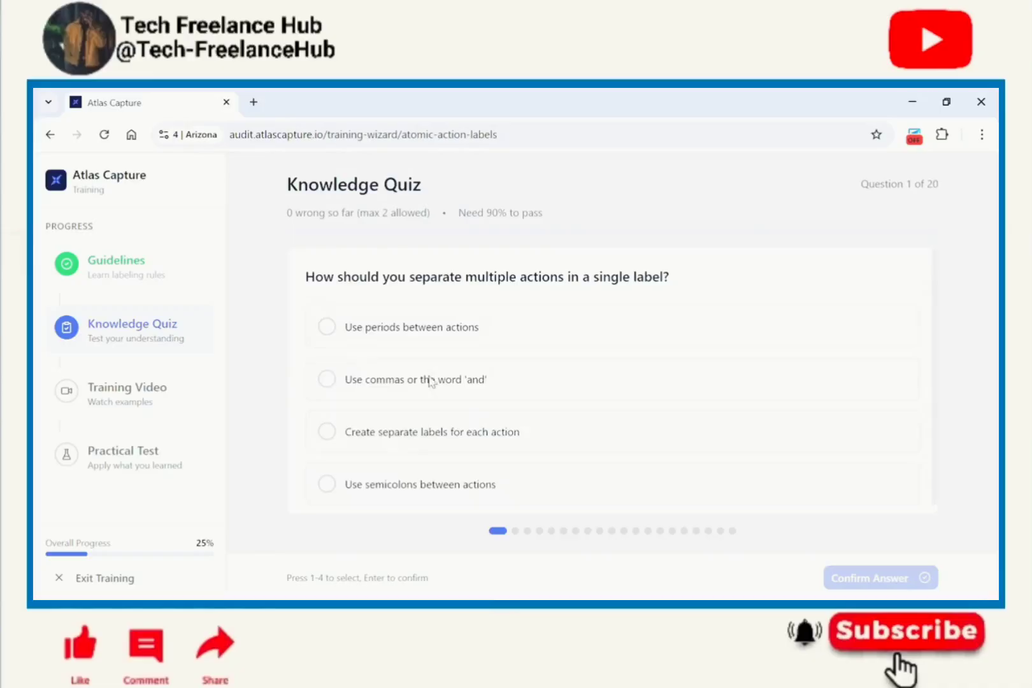
{"action": "triple_click", "coordinate": [470, 219]}
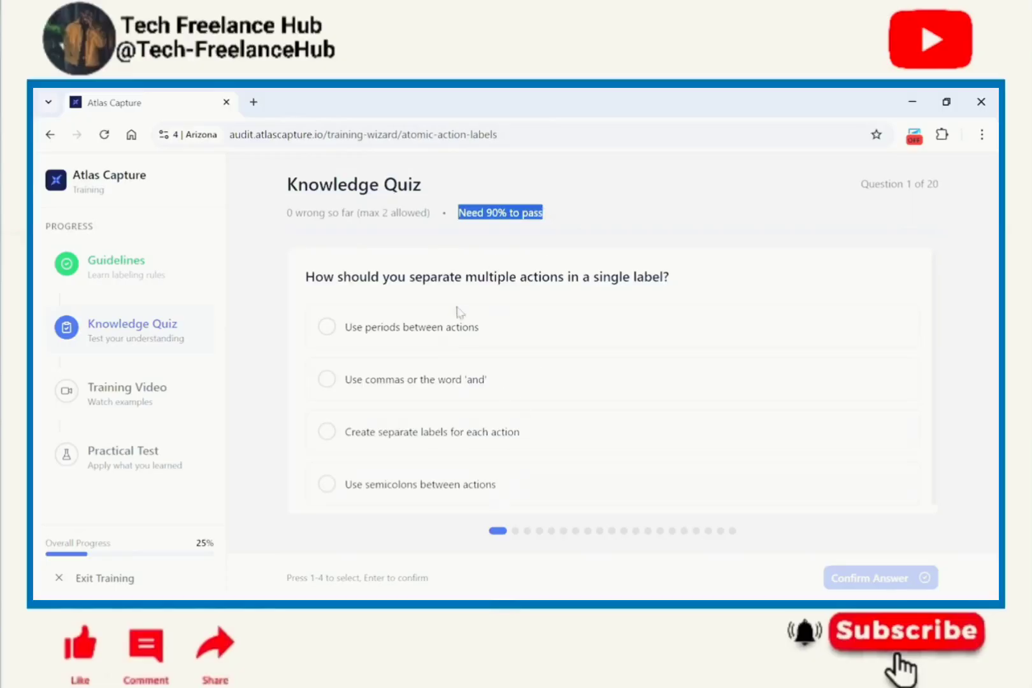
{"action": "left_click", "coordinate": [667, 190]}
{"action": "scroll", "coordinate": [471, 293], "scroll_direction": "down", "scroll_amount": 1}
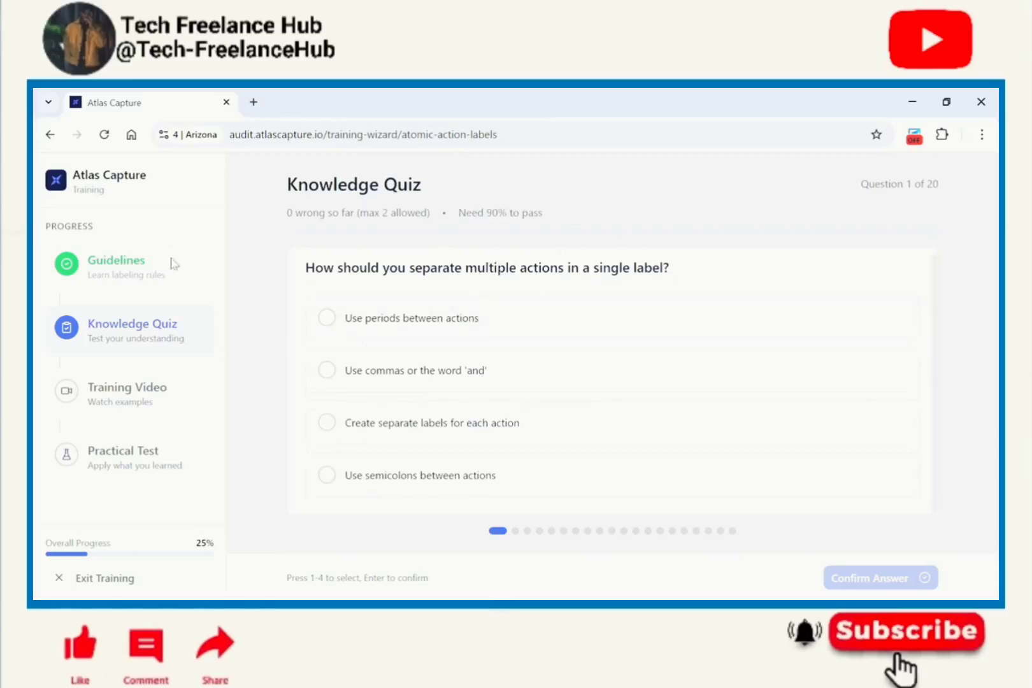
{"action": "left_click", "coordinate": [115, 580]}
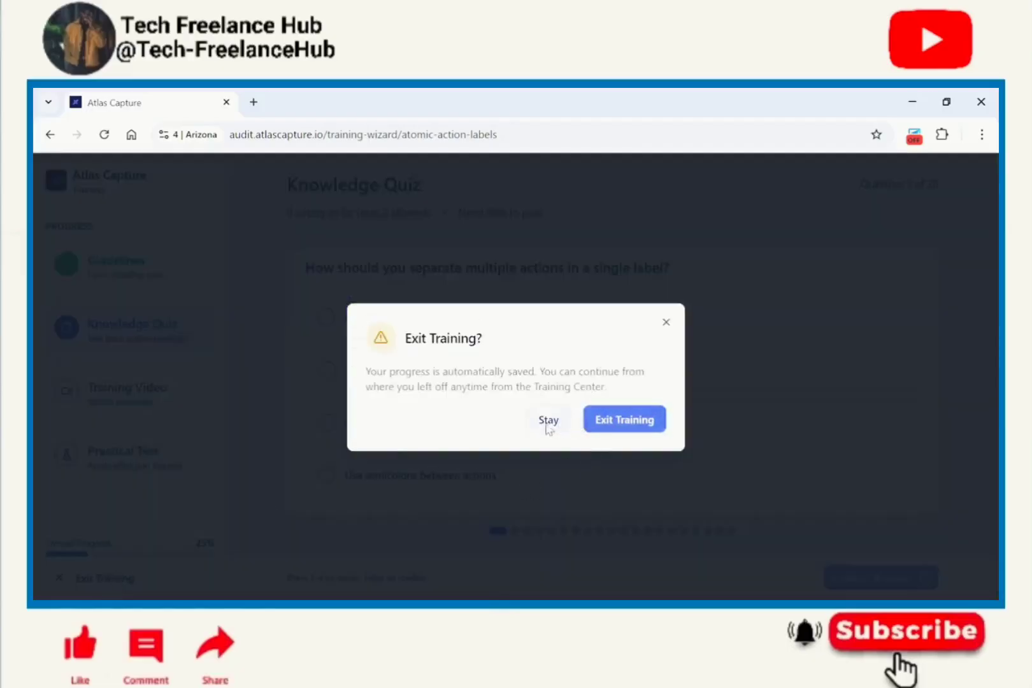
Step: Confirm Exit Training, go to the Dashboard, and browse the Selar storefront's account and guide listings
{"action": "left_click", "coordinate": [622, 421]}
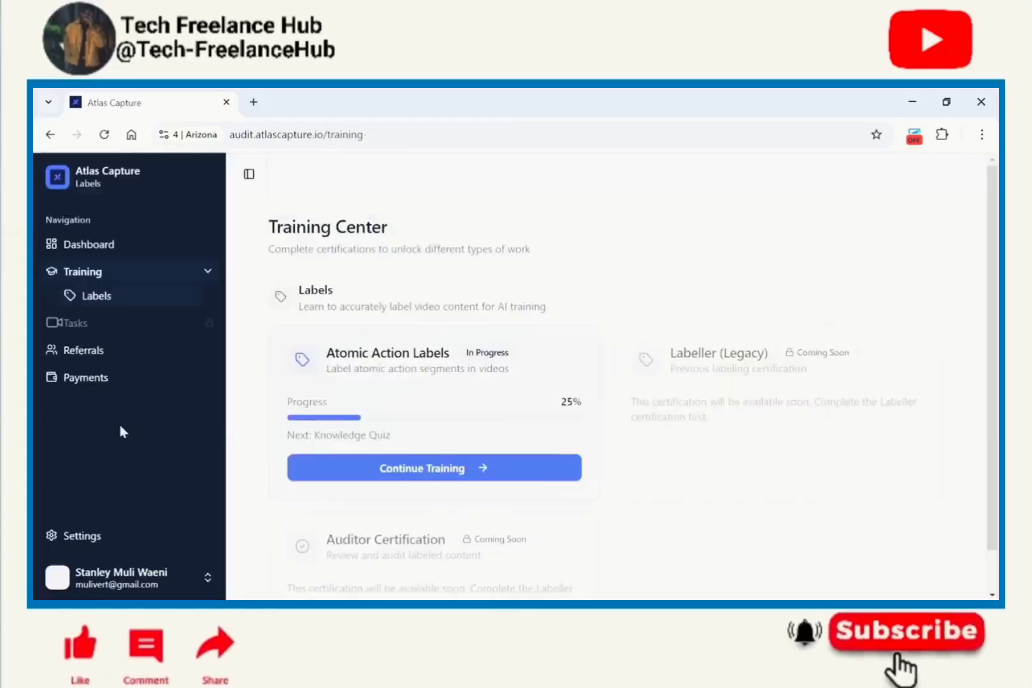
{"action": "left_click", "coordinate": [85, 247]}
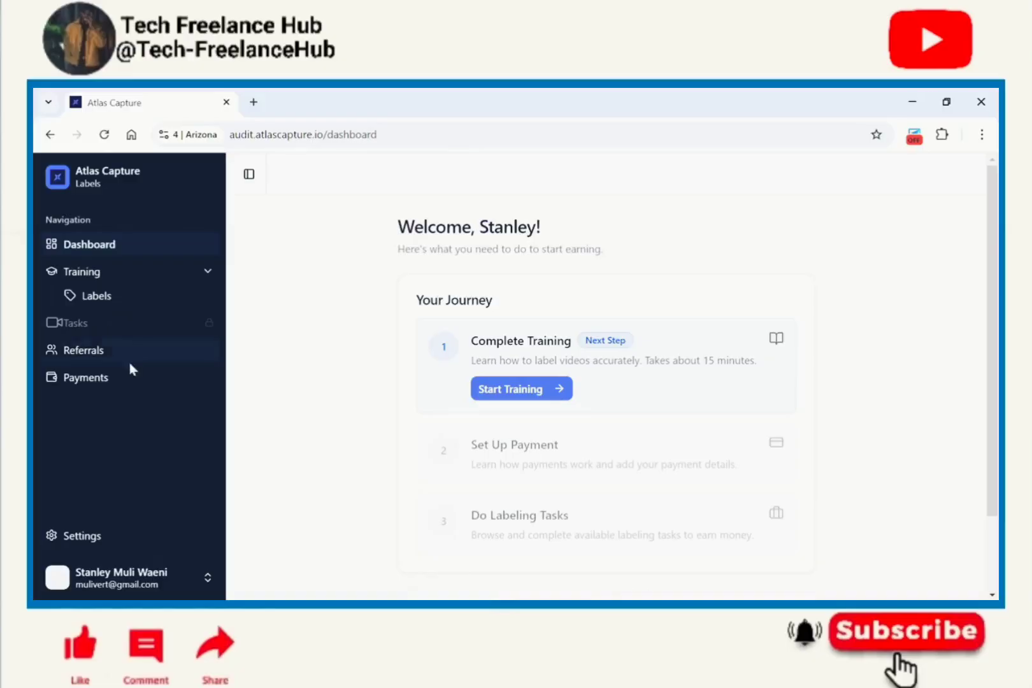
{"action": "scroll", "coordinate": [142, 377], "scroll_direction": "down", "scroll_amount": 1}
{"action": "scroll", "coordinate": [573, 463], "scroll_direction": "down", "scroll_amount": 1}
{"action": "scroll", "coordinate": [363, 322], "scroll_direction": "up", "scroll_amount": 2}
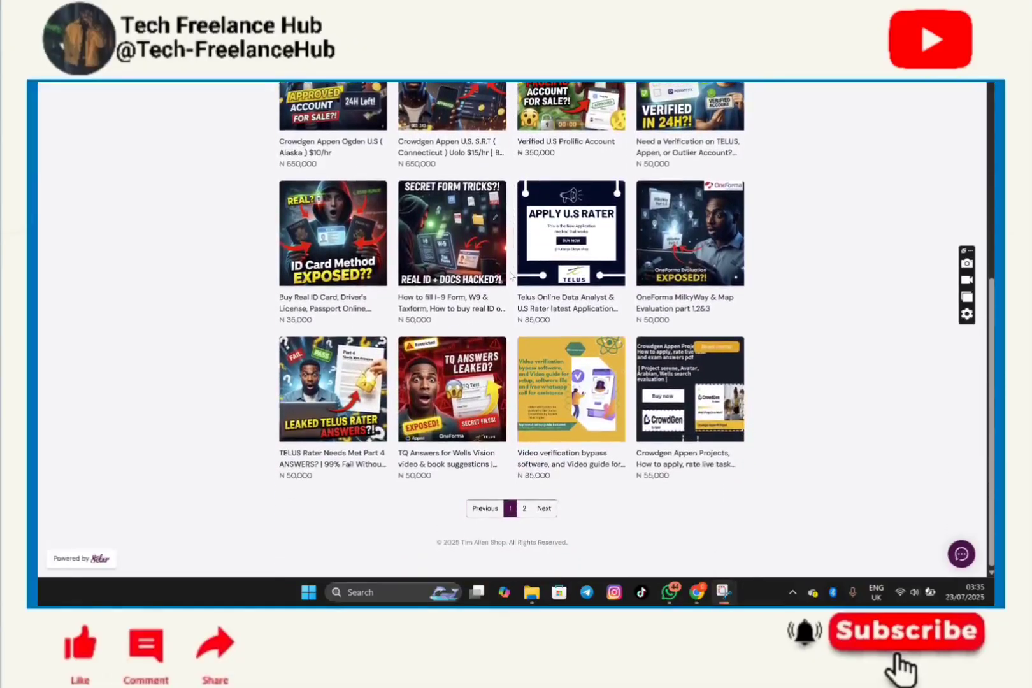
{"action": "left_click", "coordinate": [524, 508]}
{"action": "scroll", "coordinate": [474, 376], "scroll_direction": "down", "scroll_amount": 1}
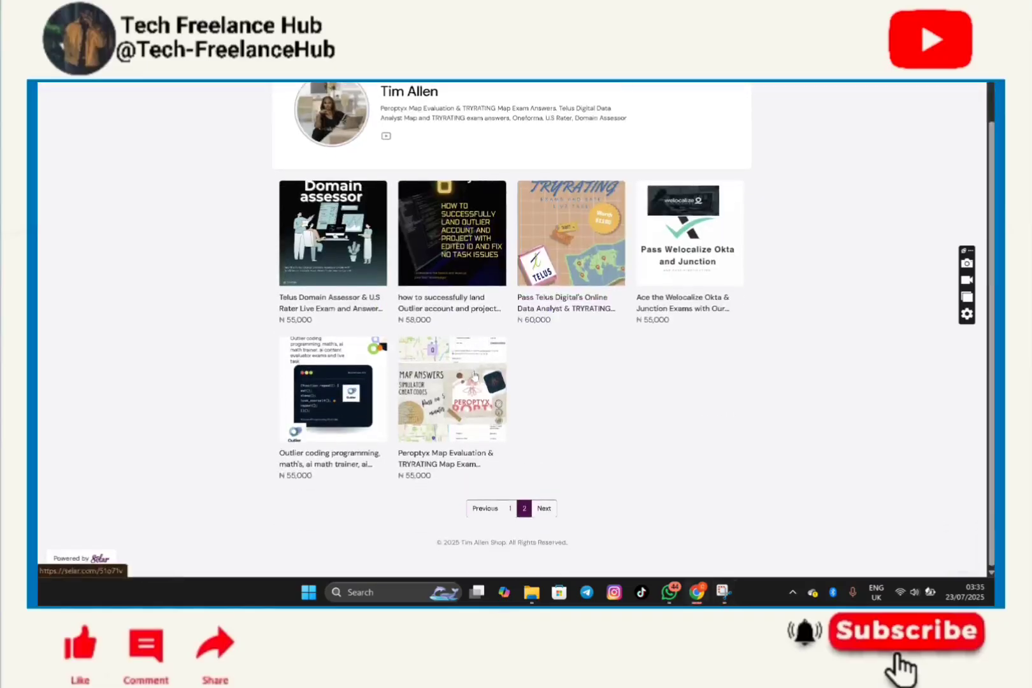
{"action": "scroll", "coordinate": [475, 376], "scroll_direction": "up", "scroll_amount": 1}
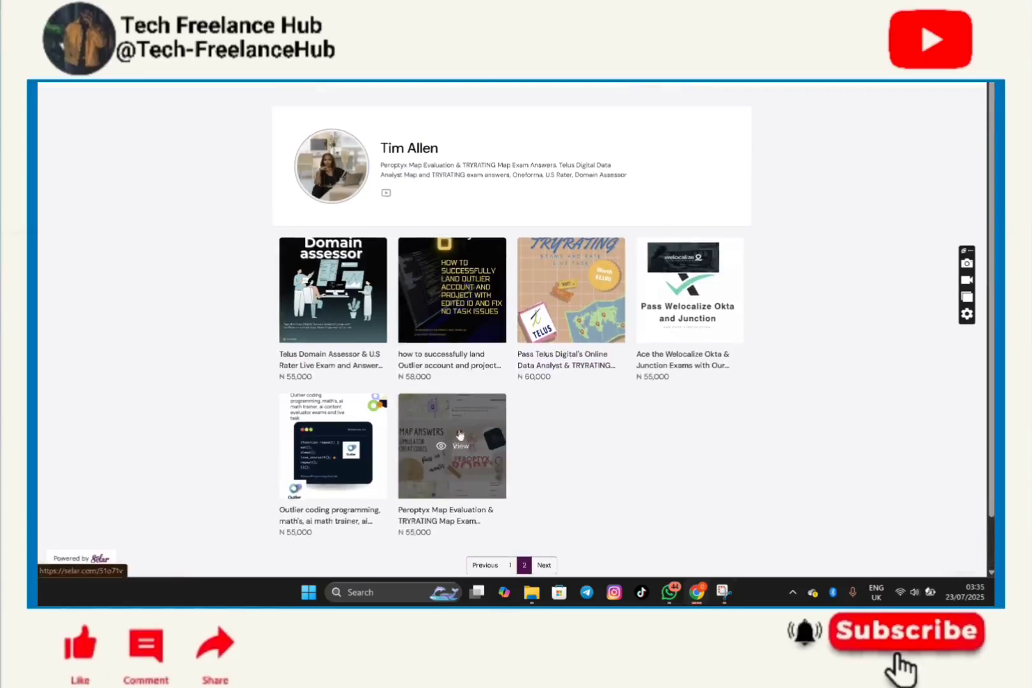
{"action": "left_click", "coordinate": [436, 468]}
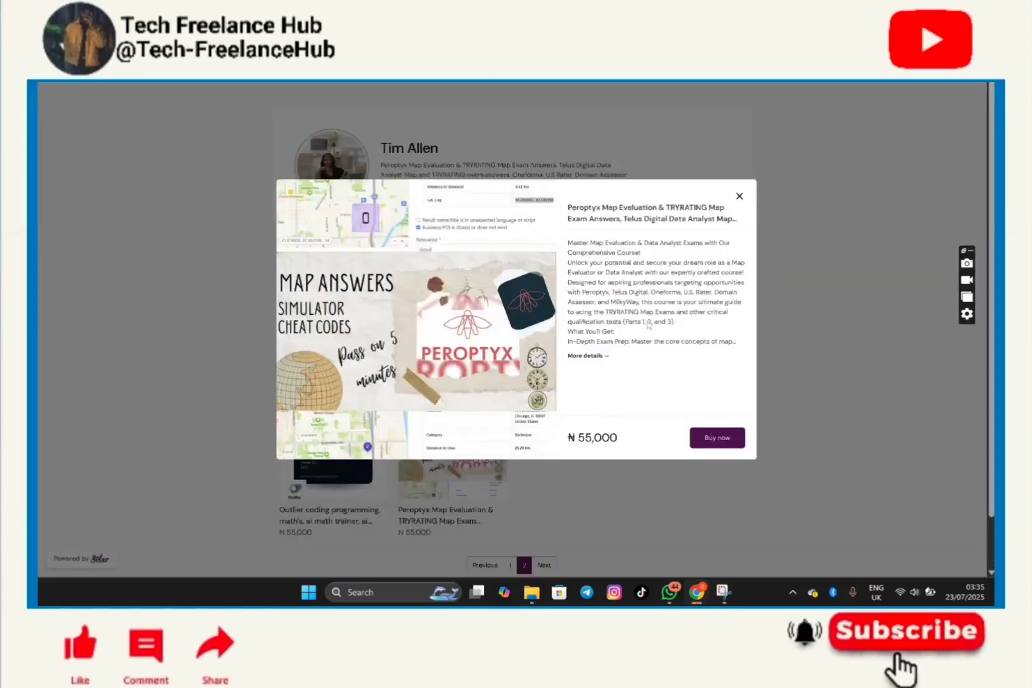
{"action": "left_click", "coordinate": [739, 197]}
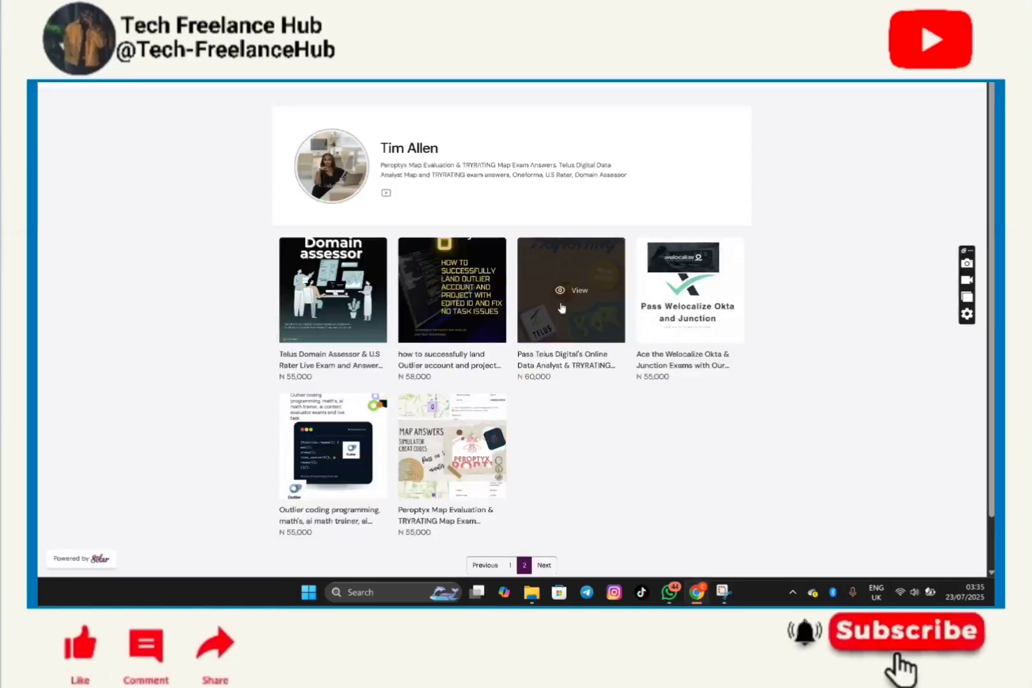
{"action": "left_click", "coordinate": [563, 323]}
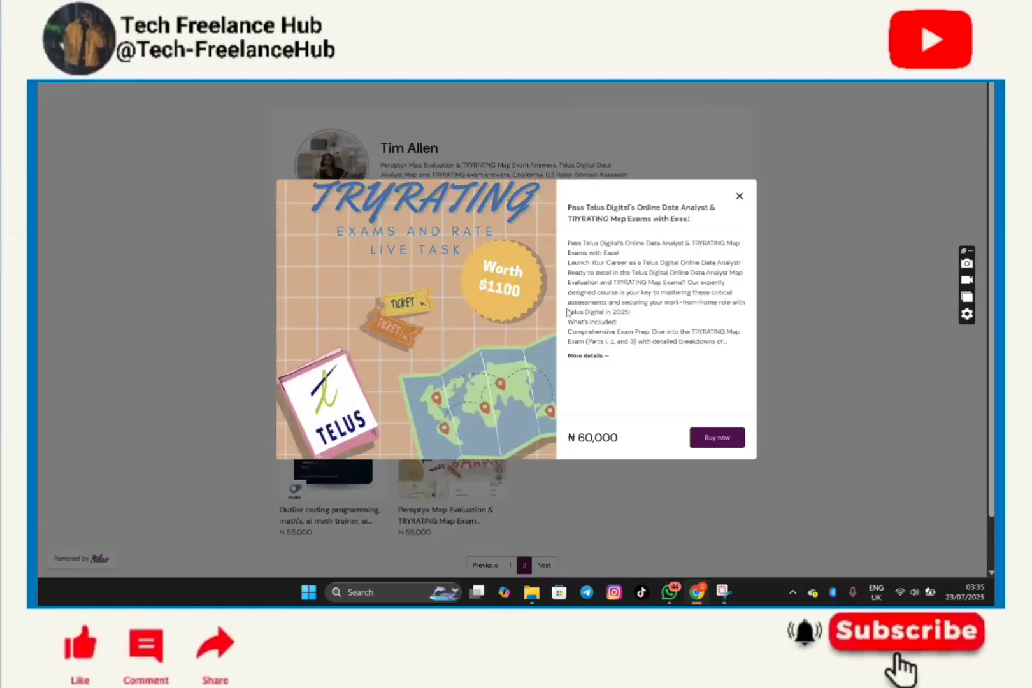
{"action": "left_click", "coordinate": [739, 197]}
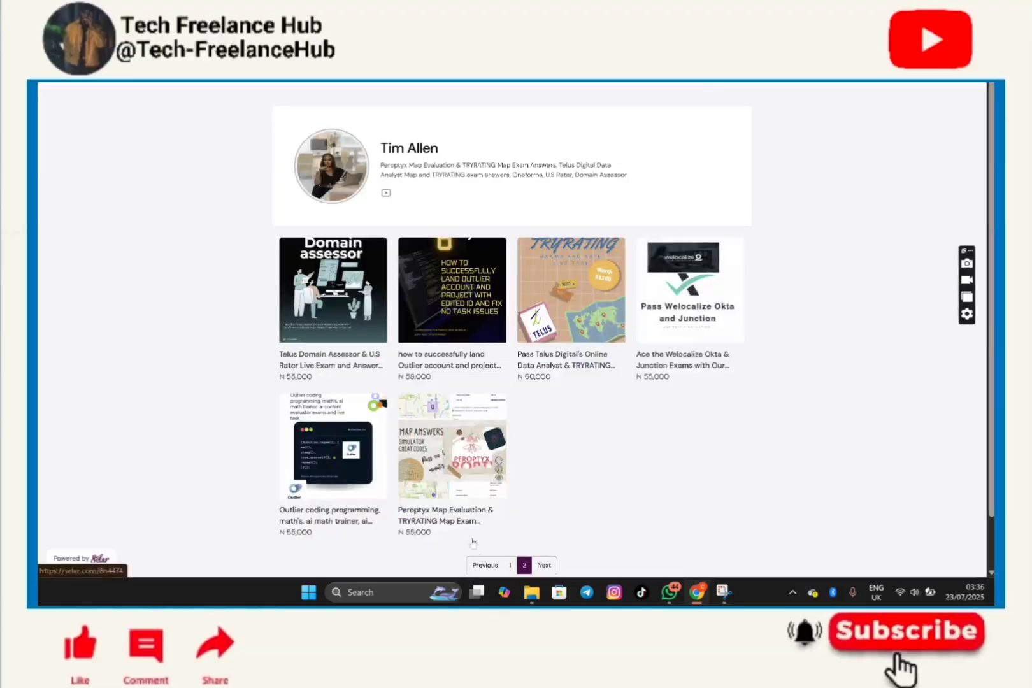
{"action": "left_click", "coordinate": [509, 566]}
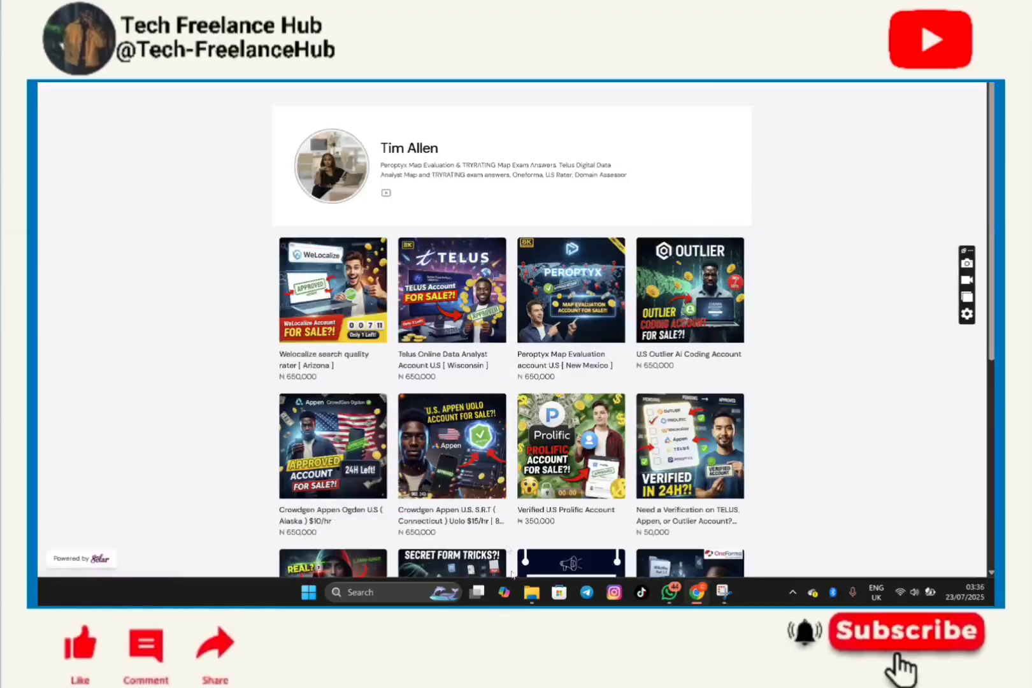
{"action": "left_click", "coordinate": [328, 310]}
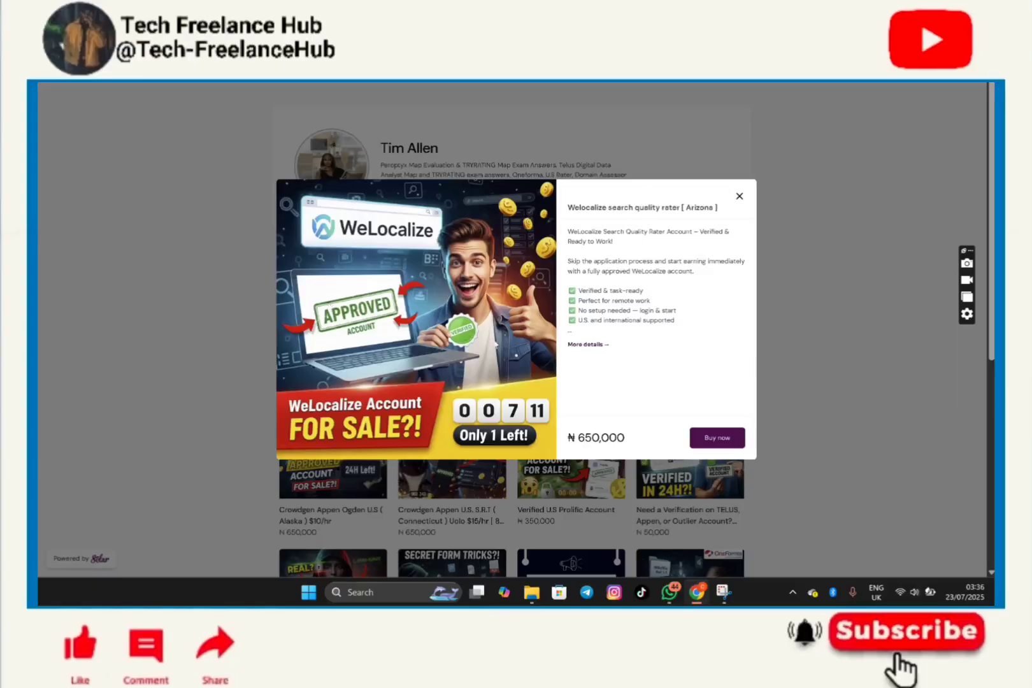
{"action": "left_click", "coordinate": [738, 197]}
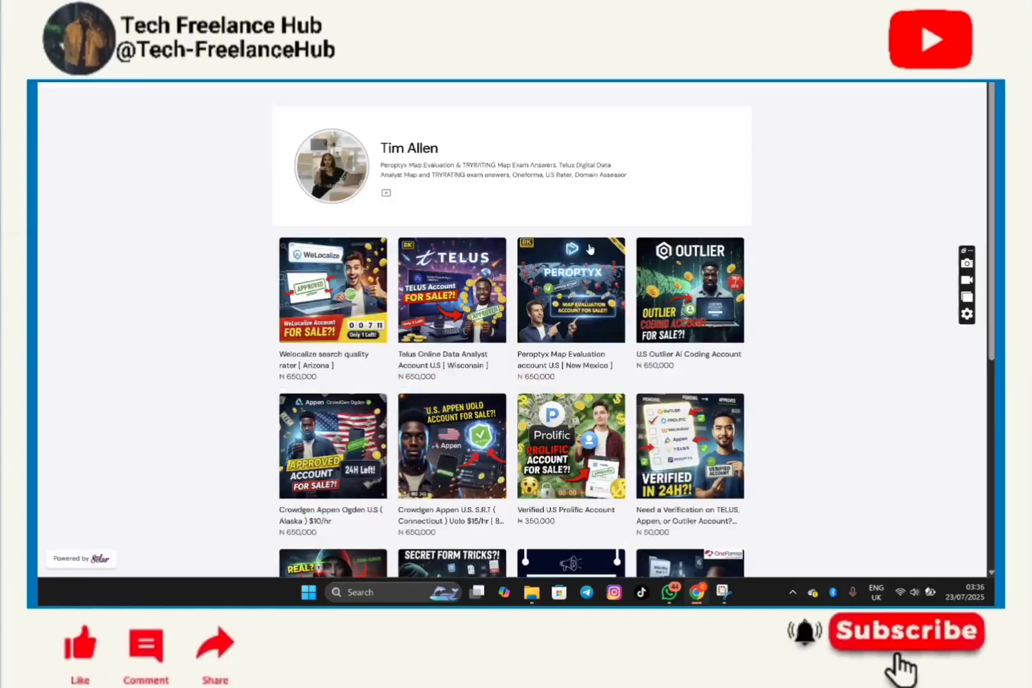
{"action": "left_click", "coordinate": [426, 309]}
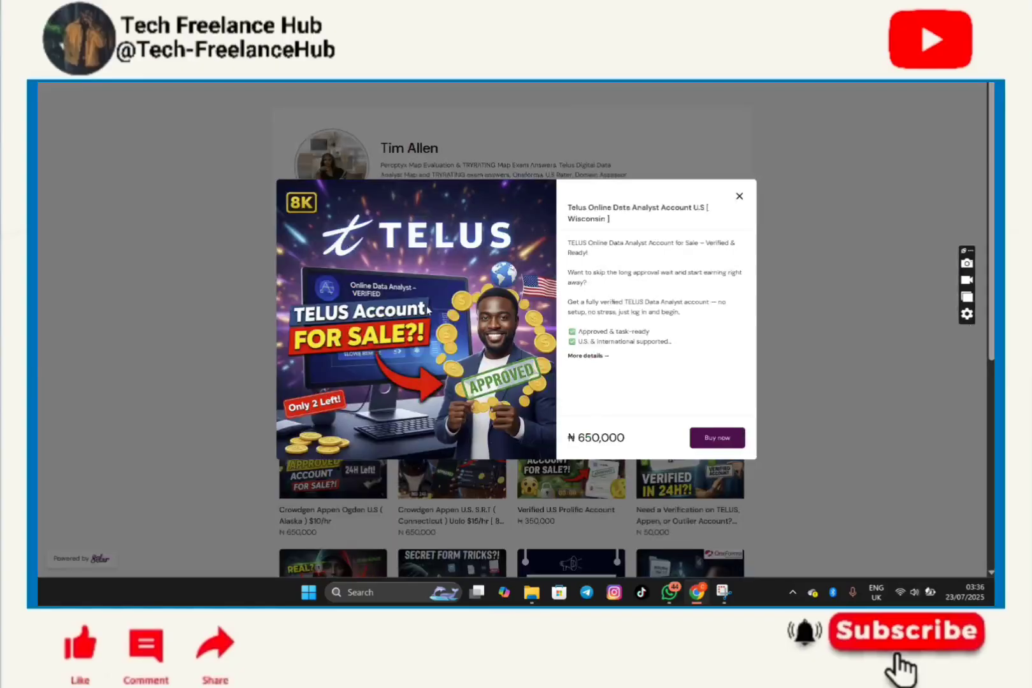
{"action": "left_click", "coordinate": [739, 197]}
{"action": "left_click", "coordinate": [580, 283]}
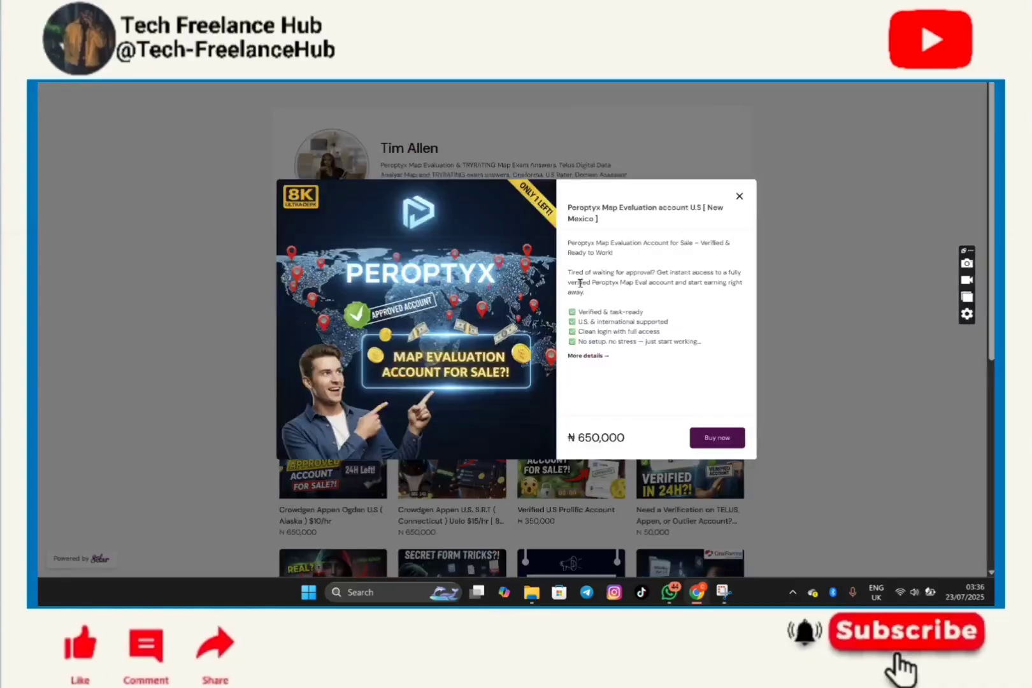
{"action": "left_click", "coordinate": [739, 197]}
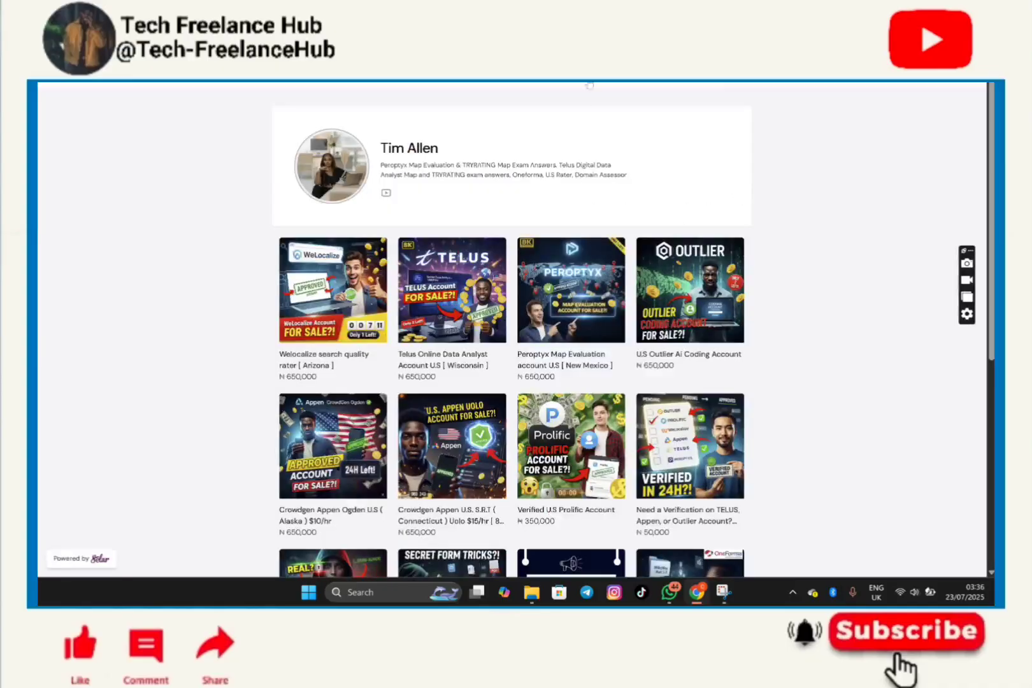